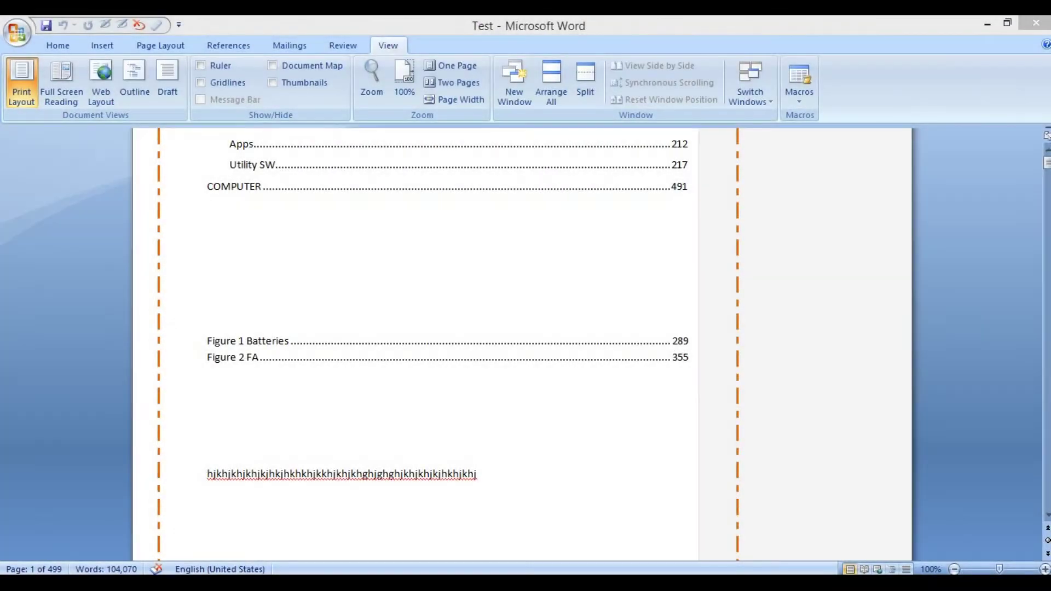
Look over the first page in Print Layout view, from the header and Contents list down to the figure list.
left_click(579, 447)
left_click(340, 46)
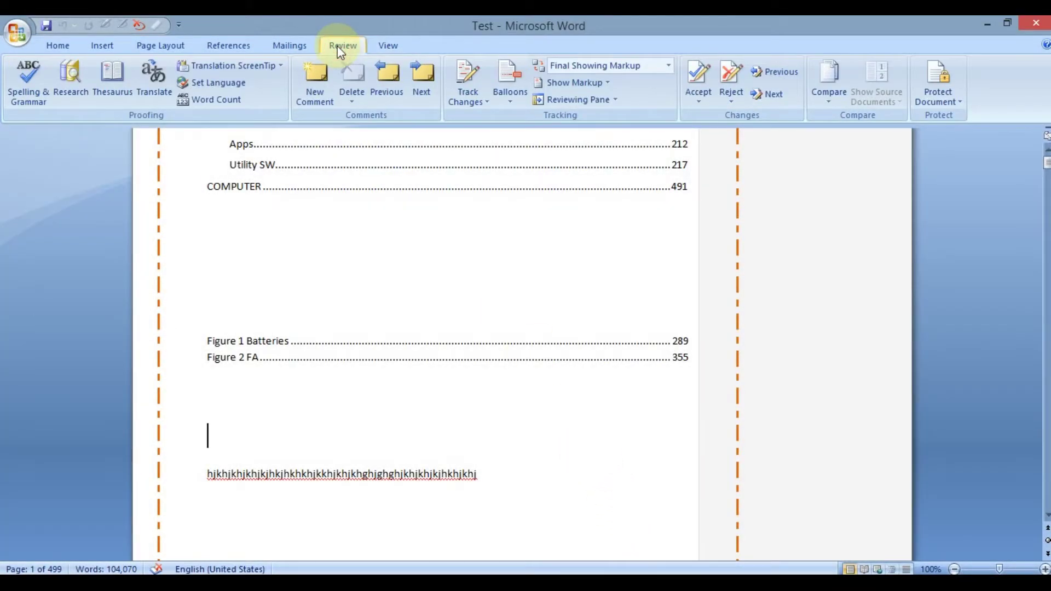
left_click(392, 48)
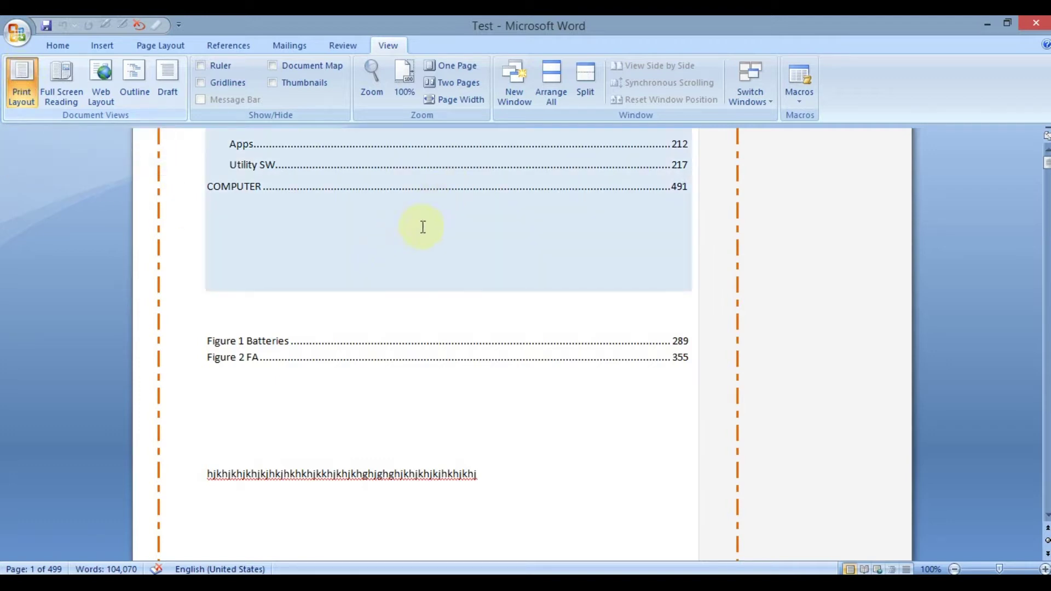
scroll(503, 348, "up", 3)
scroll(503, 349, "up", 1)
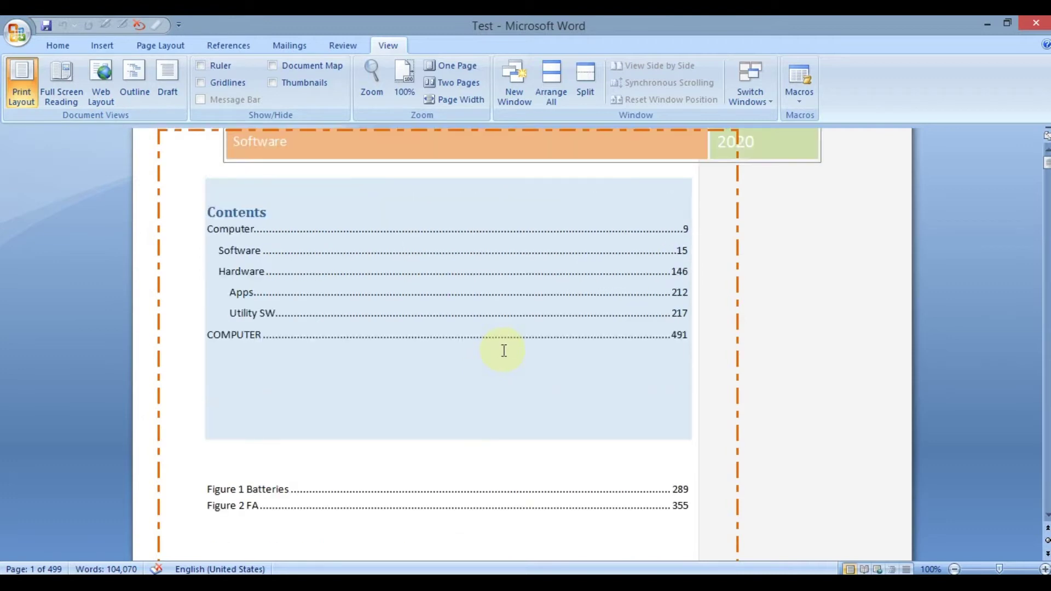
scroll(504, 349, "up", 1)
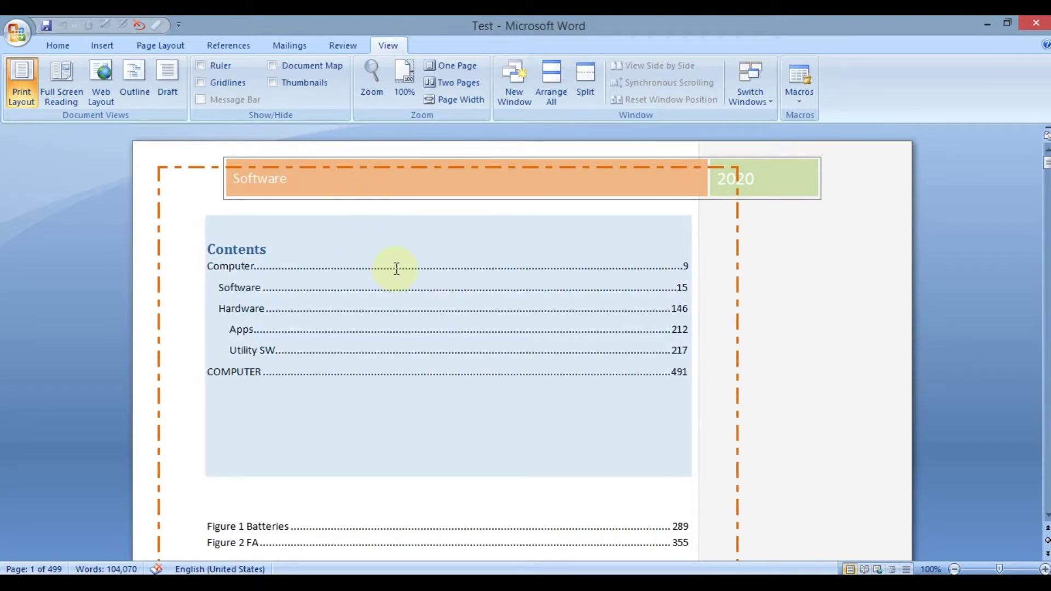
scroll(438, 339, "down", 5)
left_click(442, 458)
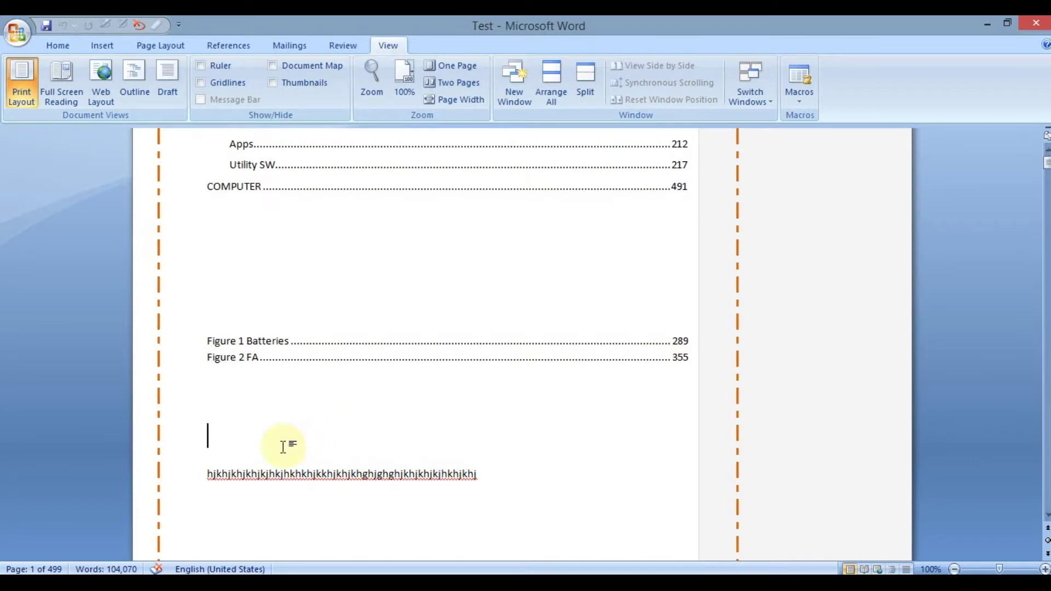
Page through the document in Full Screen Reading view, return to Print Layout, and close the Research pane.
left_click(48, 77)
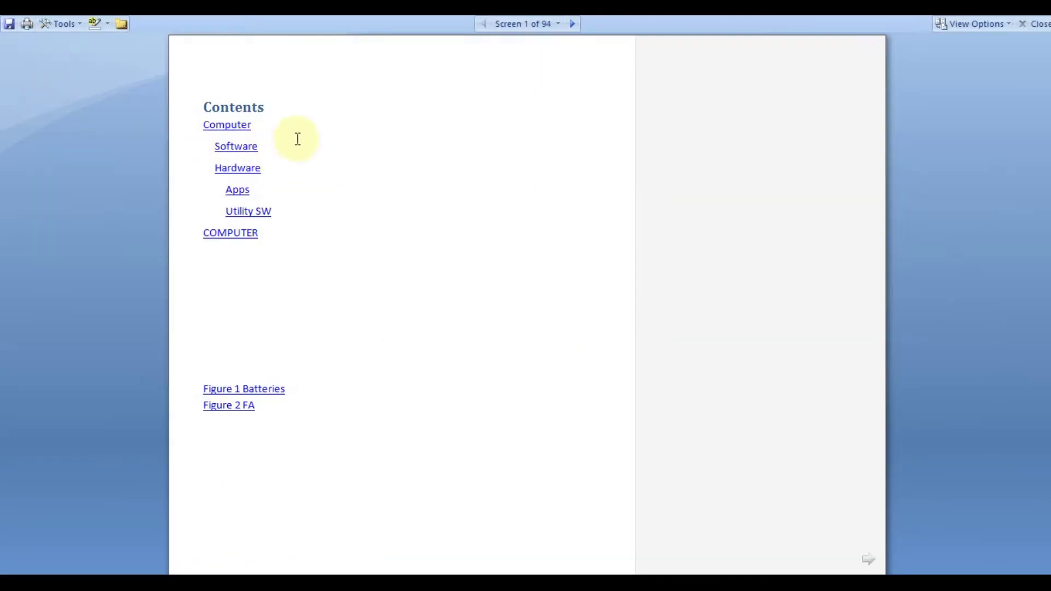
scroll(383, 199, "down", 9)
scroll(383, 198, "up", 9)
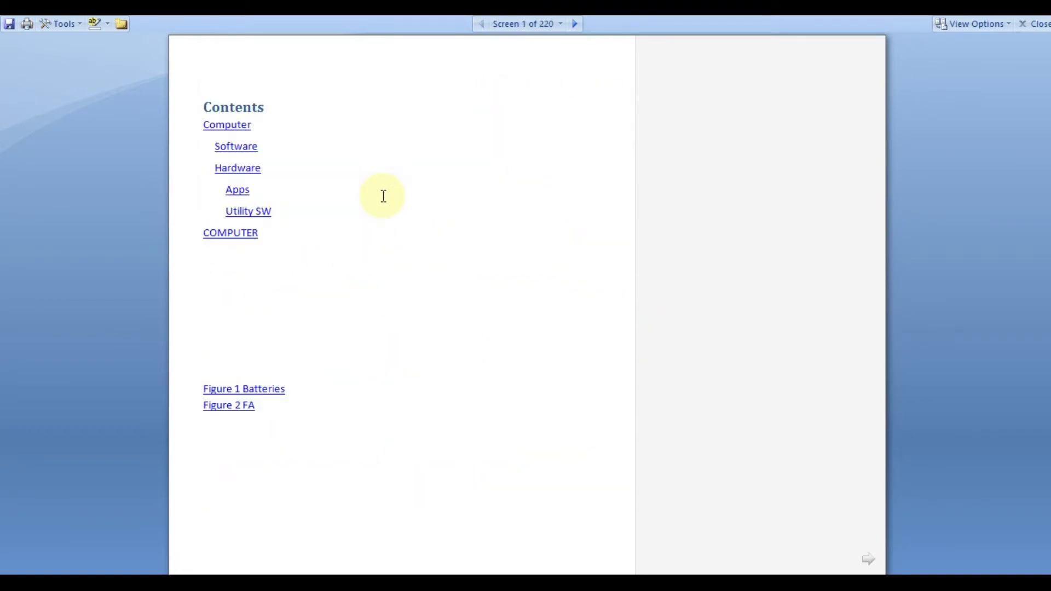
scroll(384, 196, "down", 8)
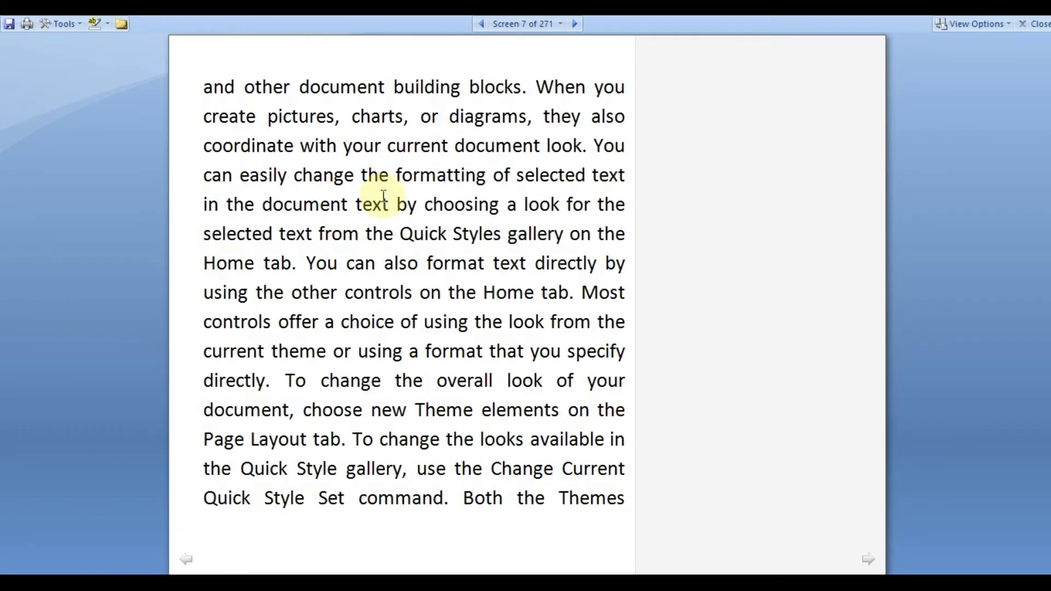
scroll(377, 198, "down", 10)
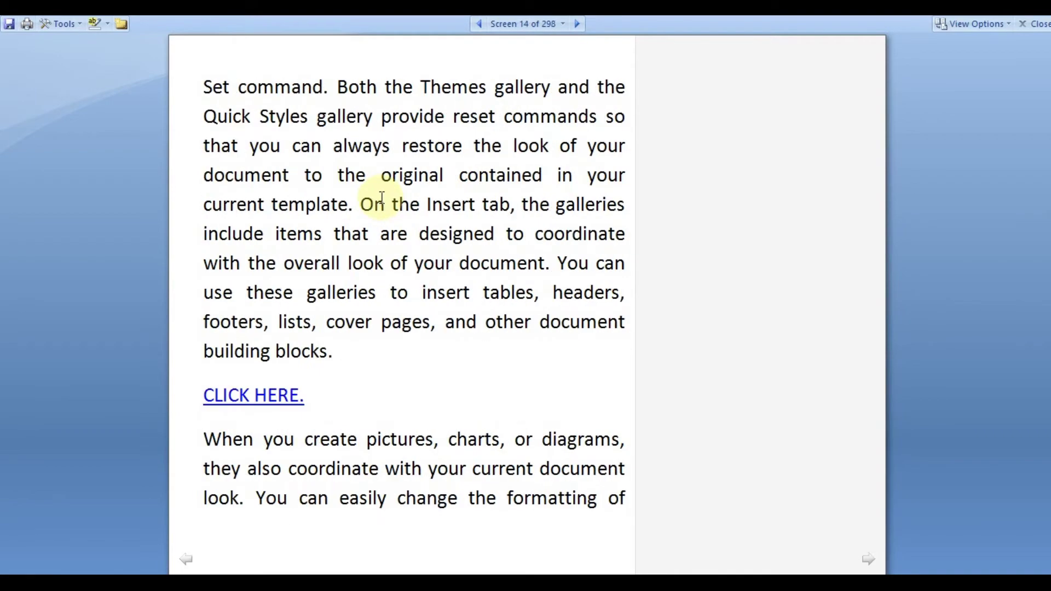
left_click(1023, 23)
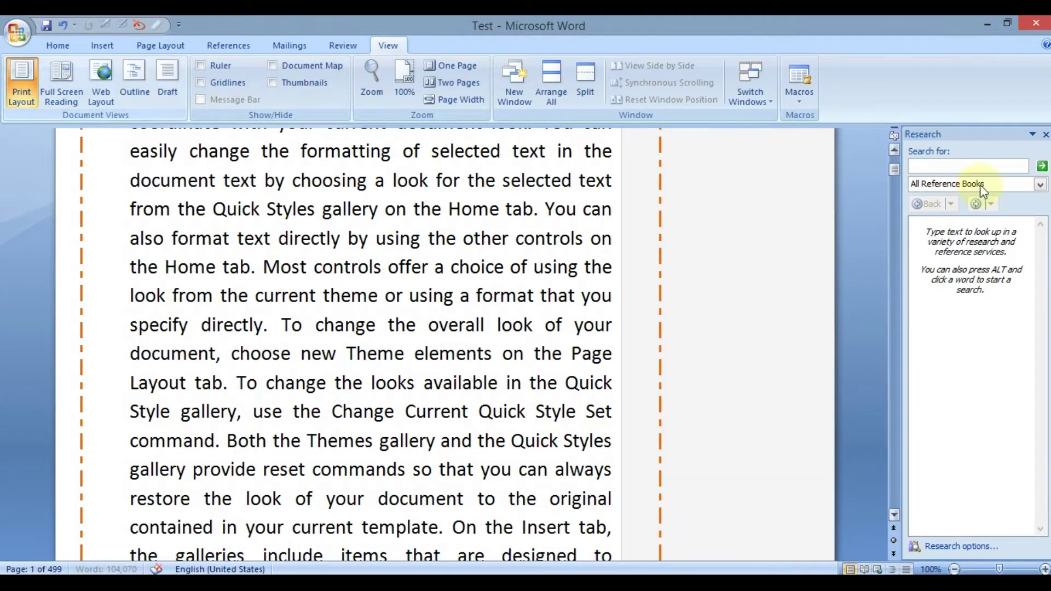
left_click(1046, 134)
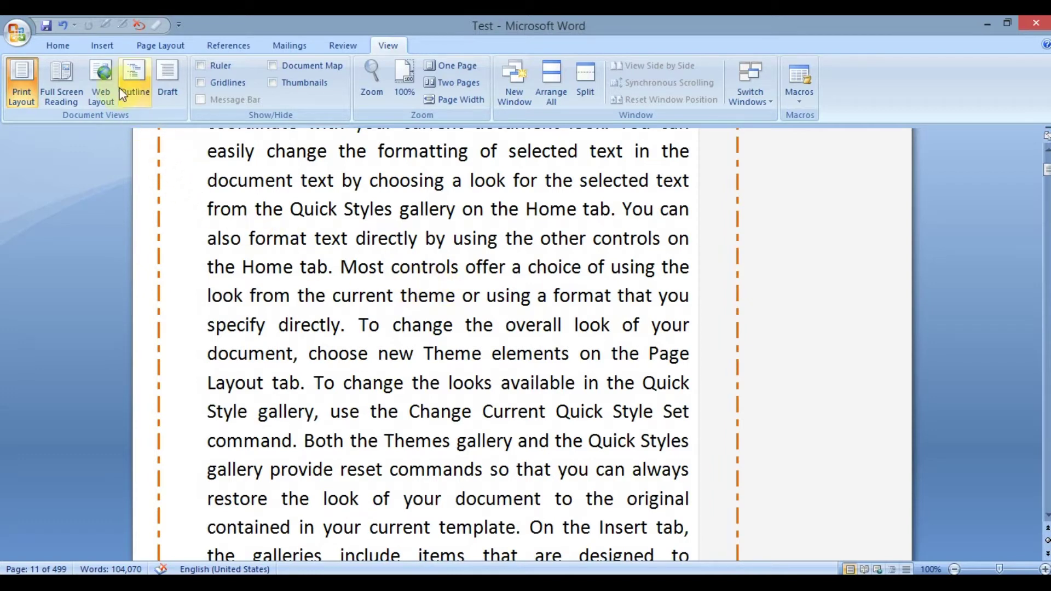
Display the document in Web Layout view and look through the body text and the contents links at its start.
left_click(104, 78)
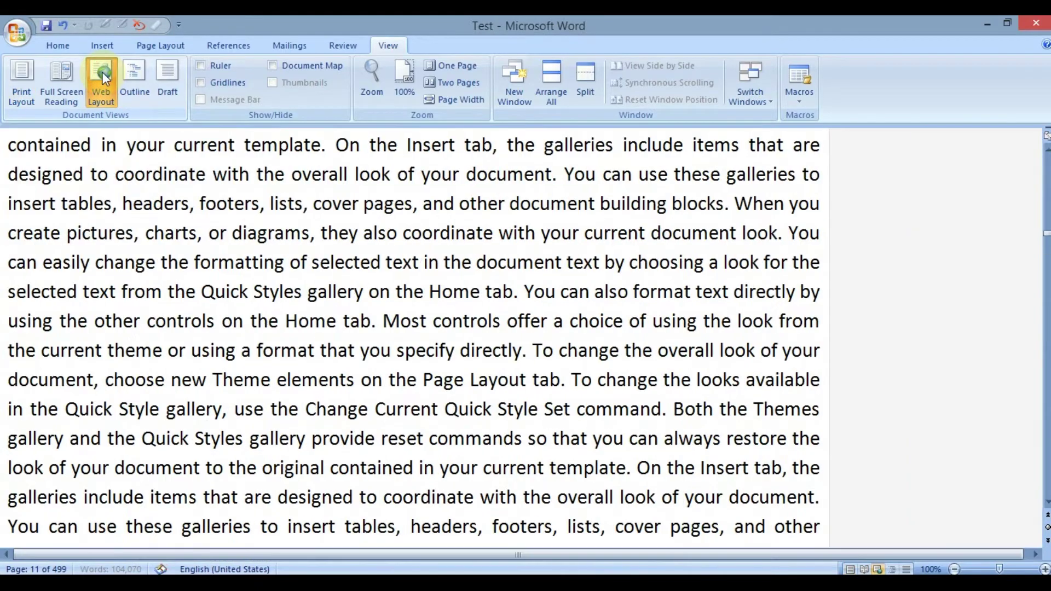
scroll(343, 309, "down", 15)
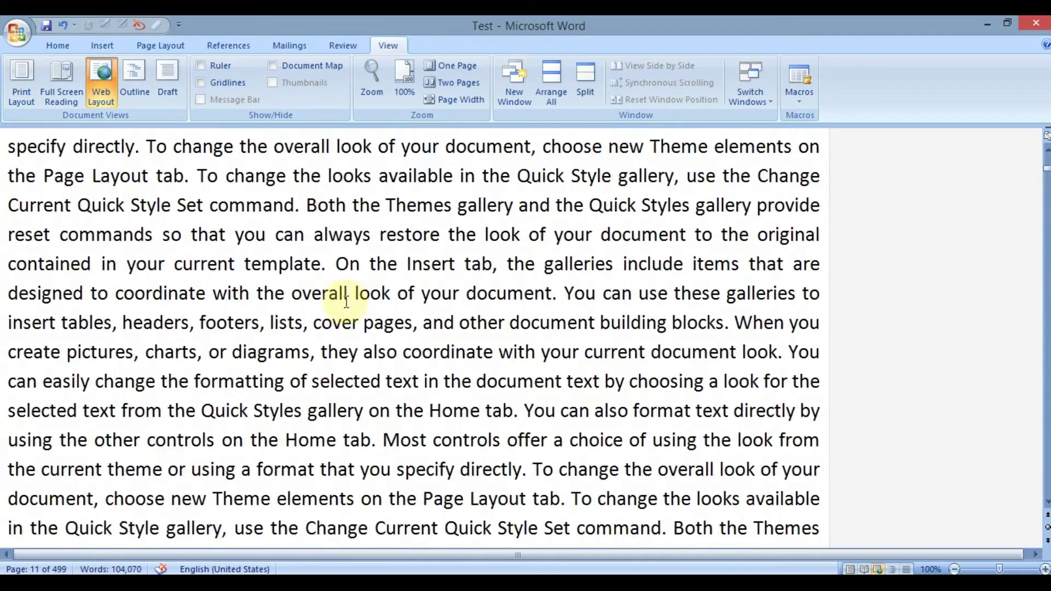
scroll(345, 302, "down", 15)
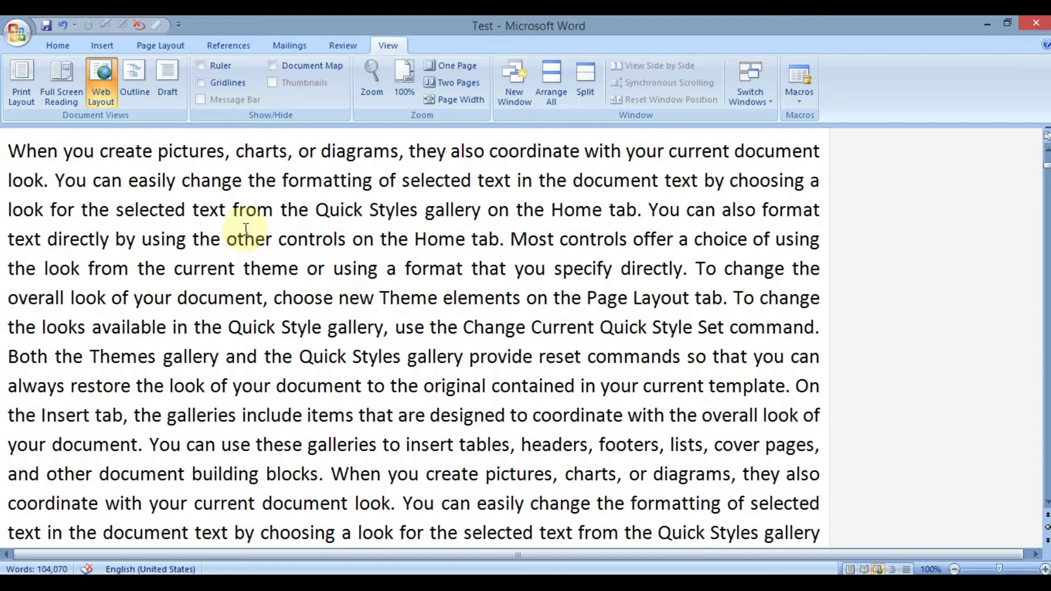
key("ctrl+Home")
scroll(246, 230, "down", 3)
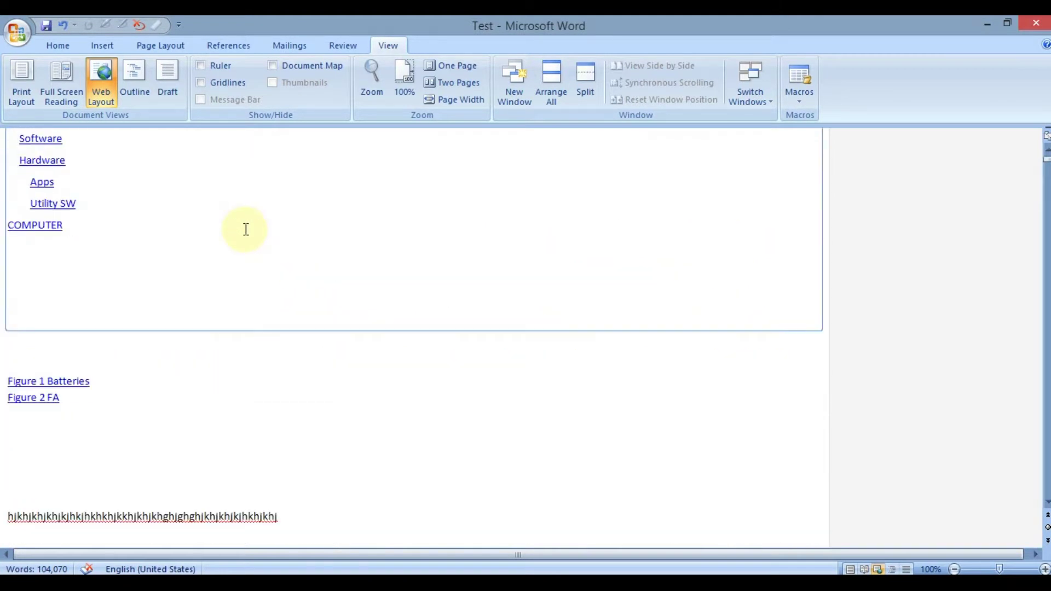
Display the document in Outline view and select the whole paragraph beginning "On the Insert tab" below Scroll Bar.
left_click(131, 91)
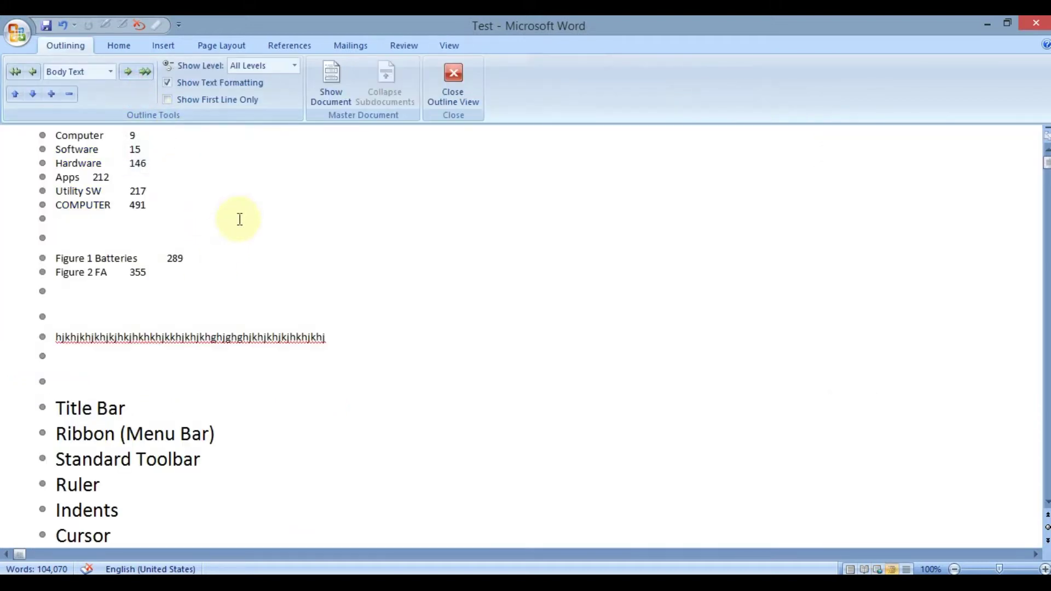
scroll(211, 282, "down", 10)
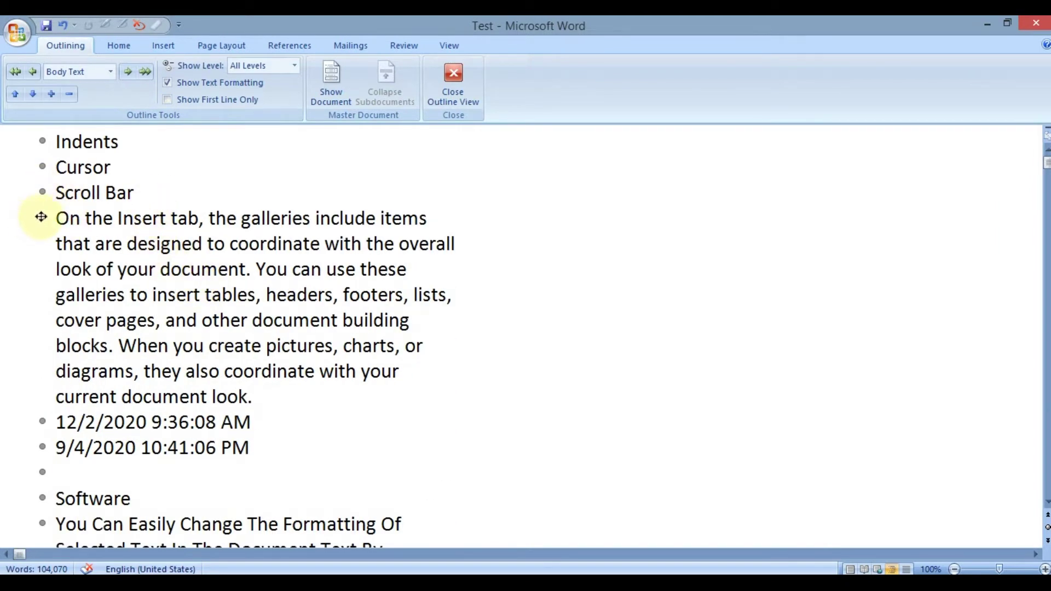
left_click(43, 418)
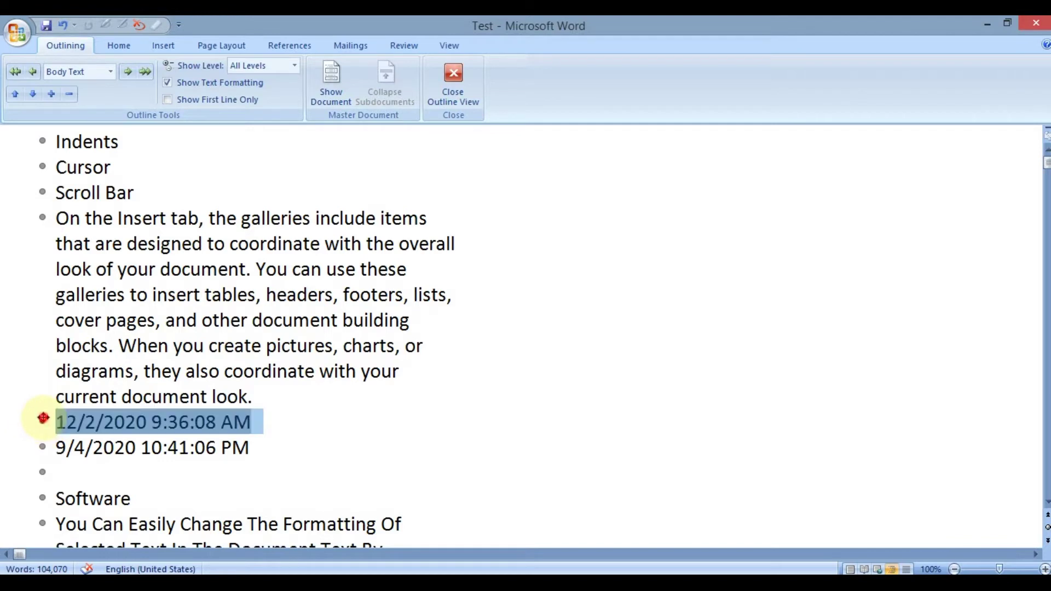
left_click(39, 217)
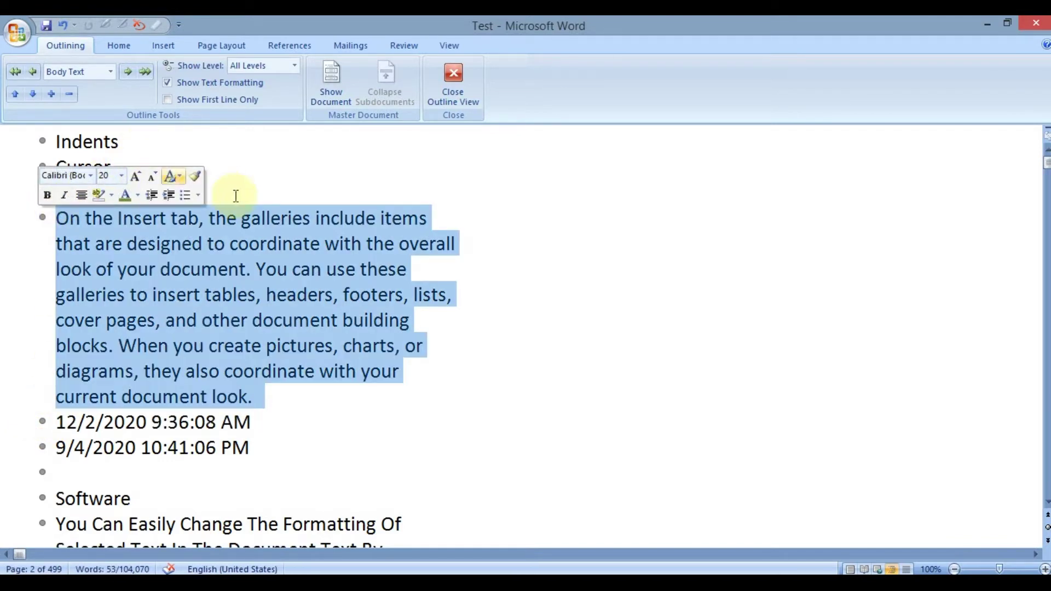
Show only each paragraph's first line in the outline, look through it to the Computer heading, and restore the full text.
left_click(228, 101)
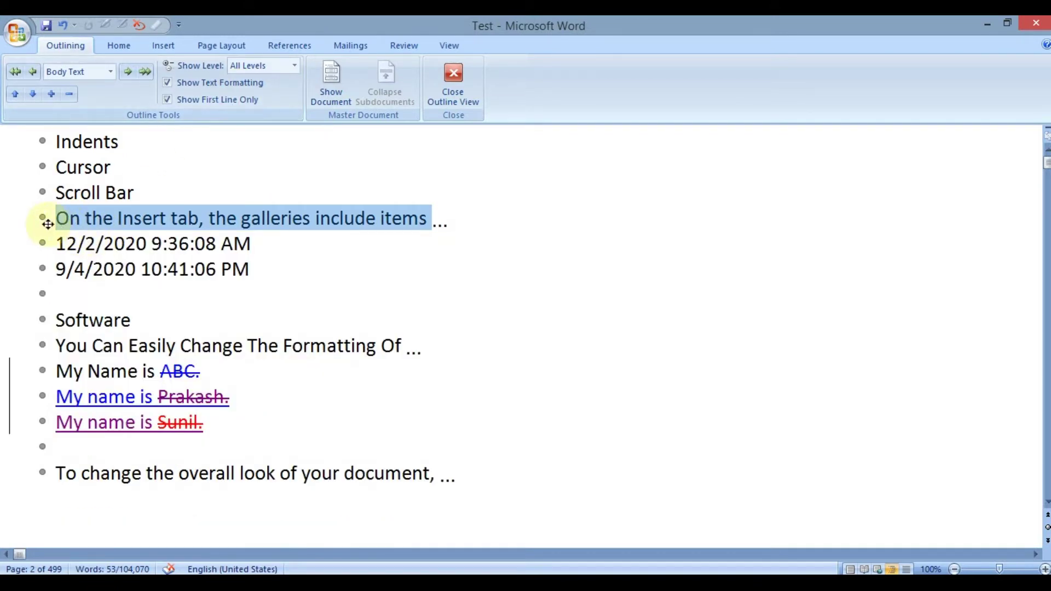
left_click(429, 218)
scroll(213, 279, "down", 4)
scroll(212, 279, "down", 6)
scroll(213, 279, "up", 5)
scroll(212, 279, "down", 3)
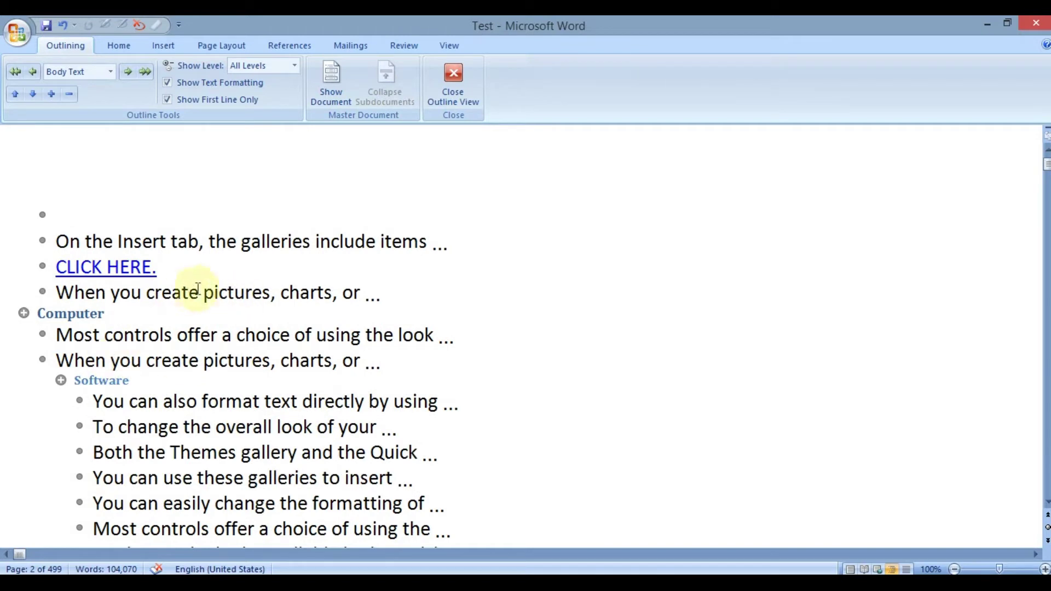
scroll(117, 361, "down", 3)
scroll(110, 345, "up", 3)
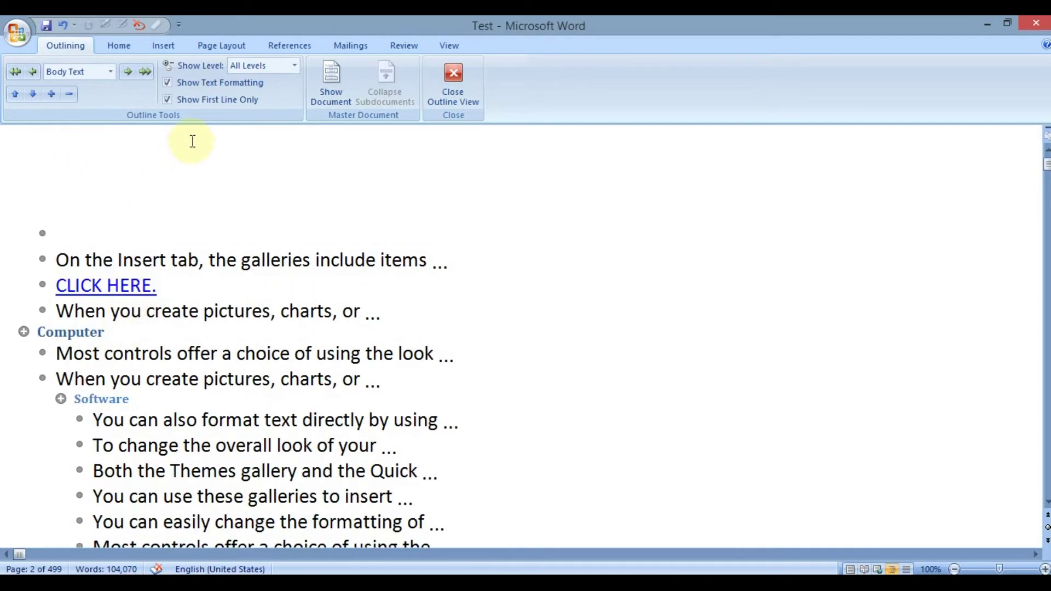
left_click(193, 102)
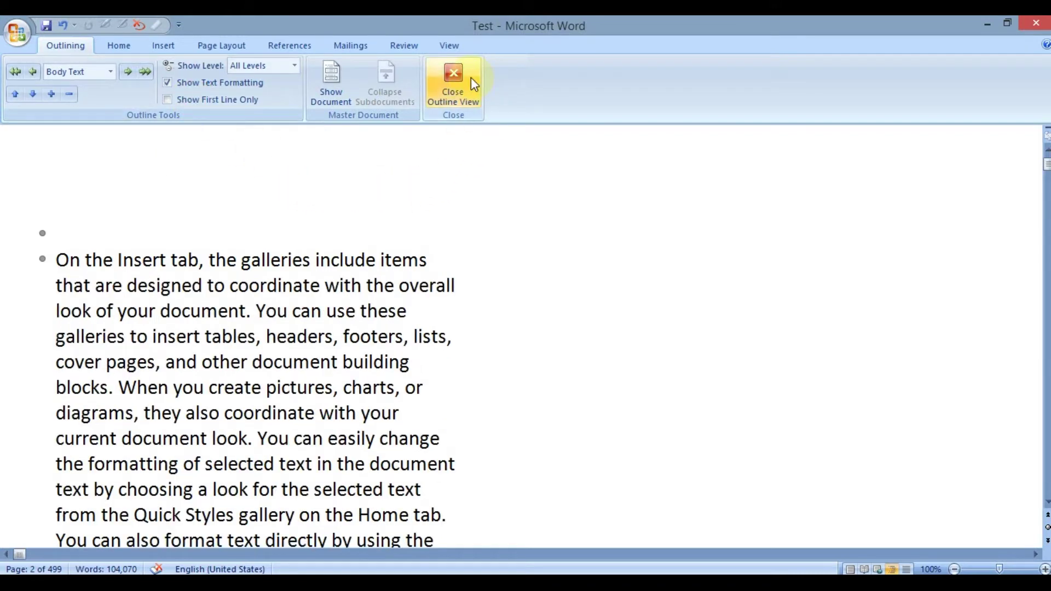
Show the master document commands for subdocuments and close Outline view.
left_click(332, 94)
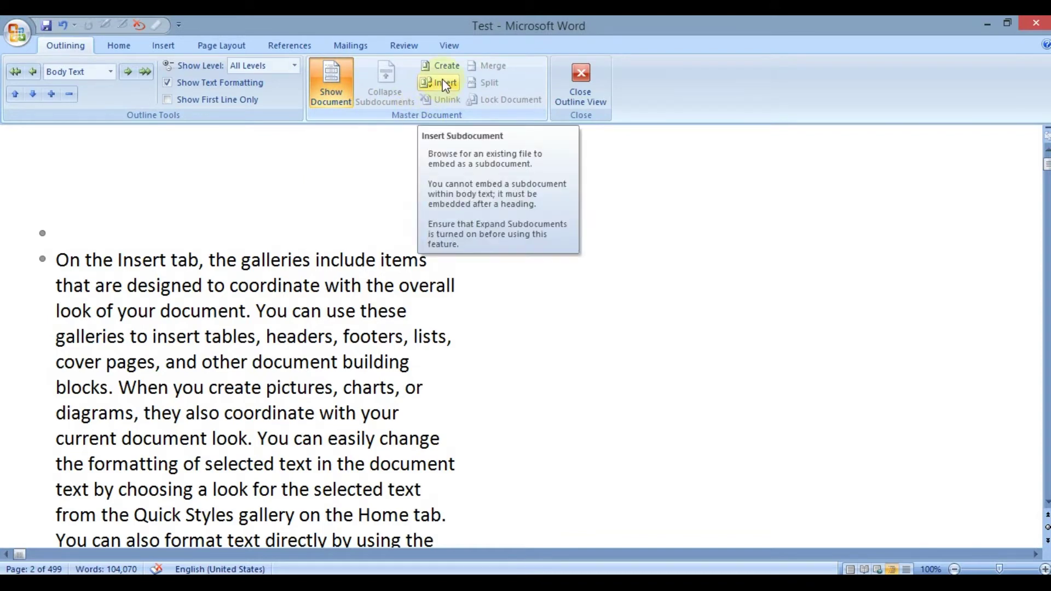
left_click(595, 97)
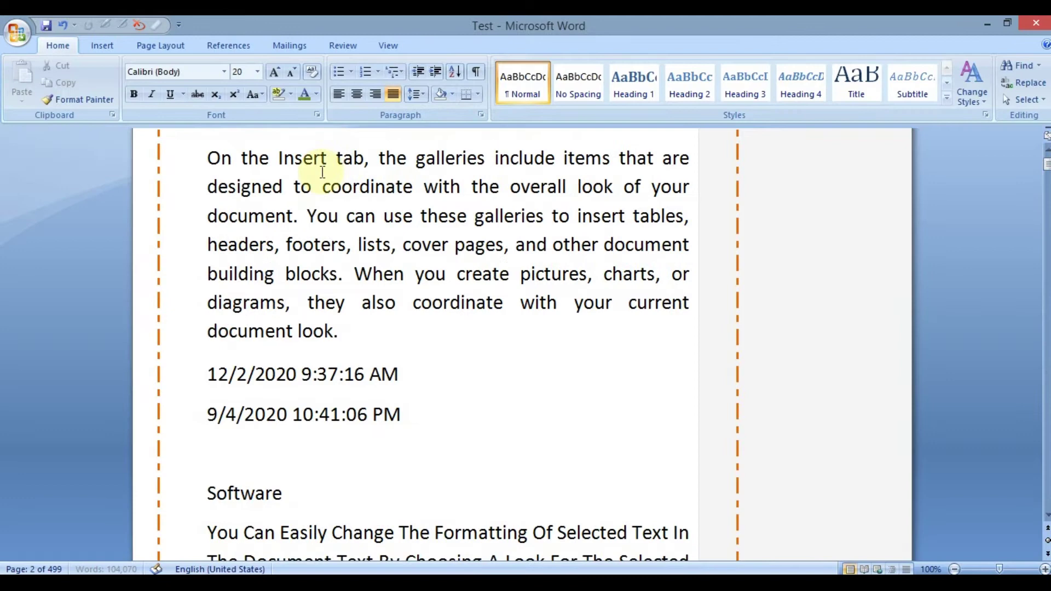
Switch the document to Draft view and look through its text and page breaks, ending at the Contents list.
left_click(387, 45)
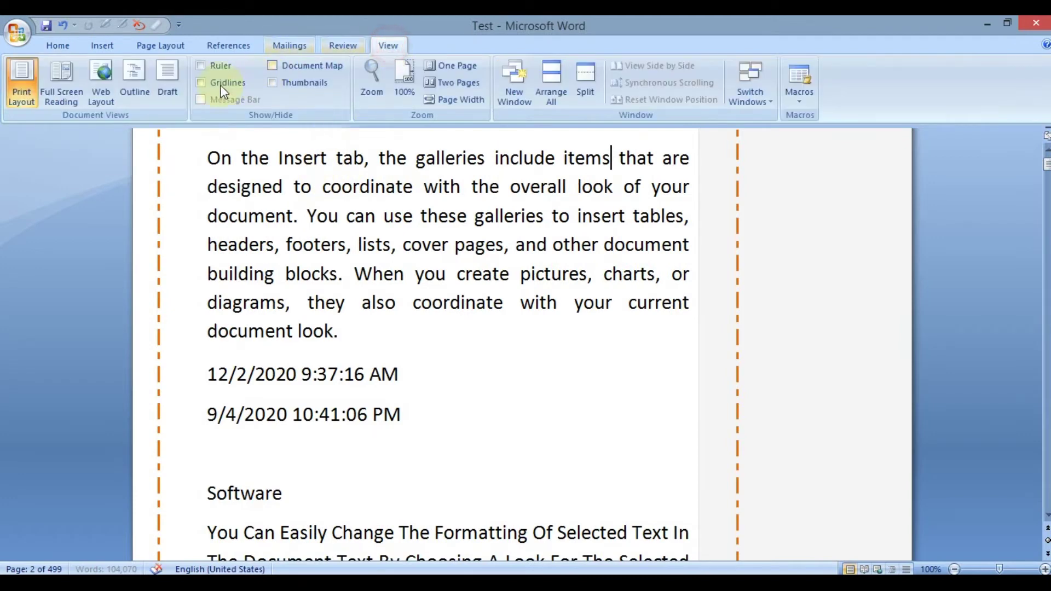
left_click(180, 94)
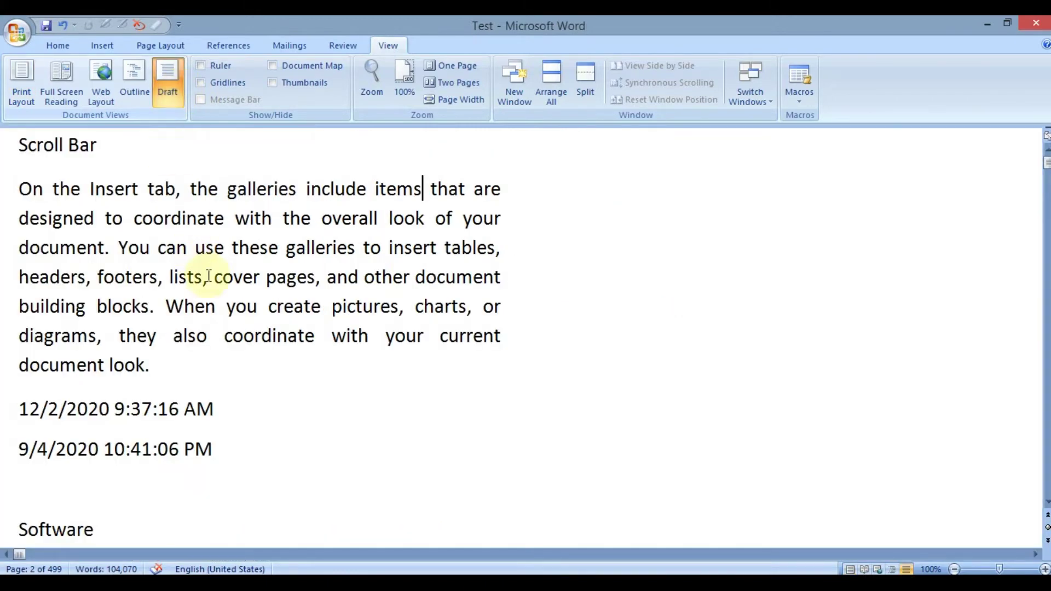
scroll(221, 294, "up", 15)
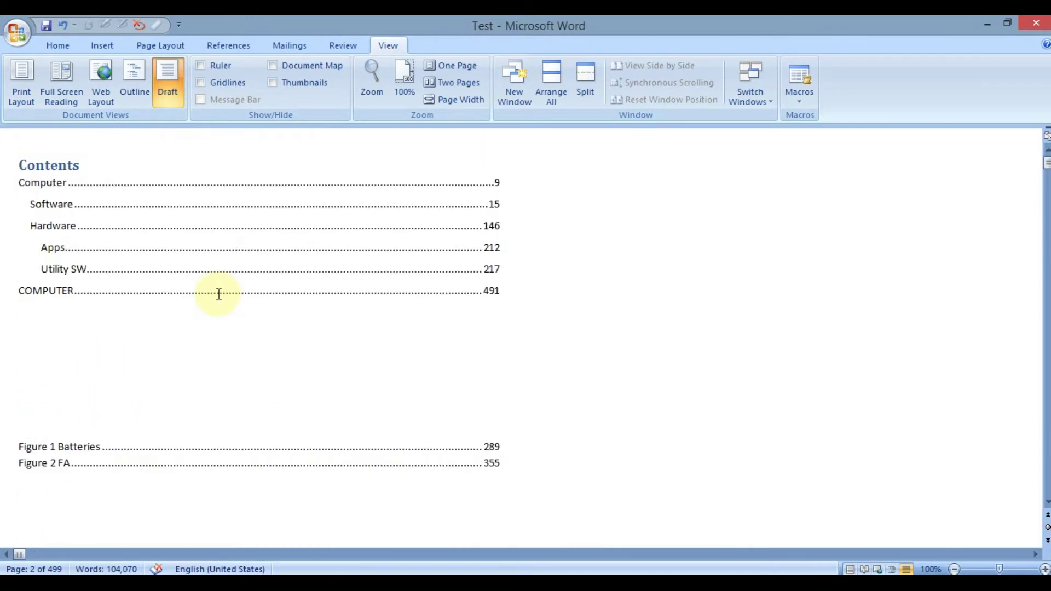
scroll(218, 294, "down", 20)
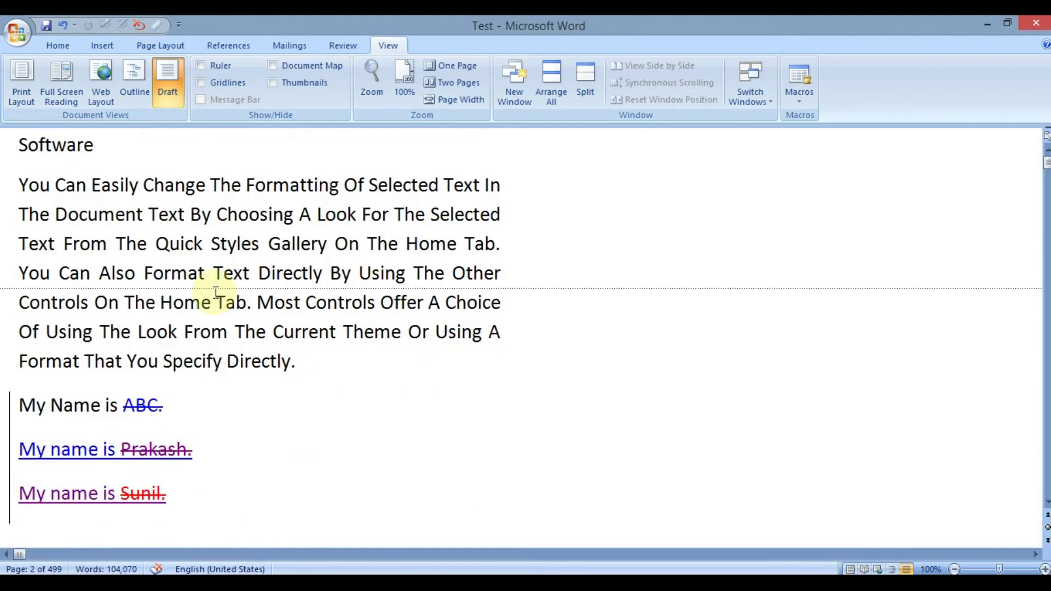
scroll(216, 293, "down", 6)
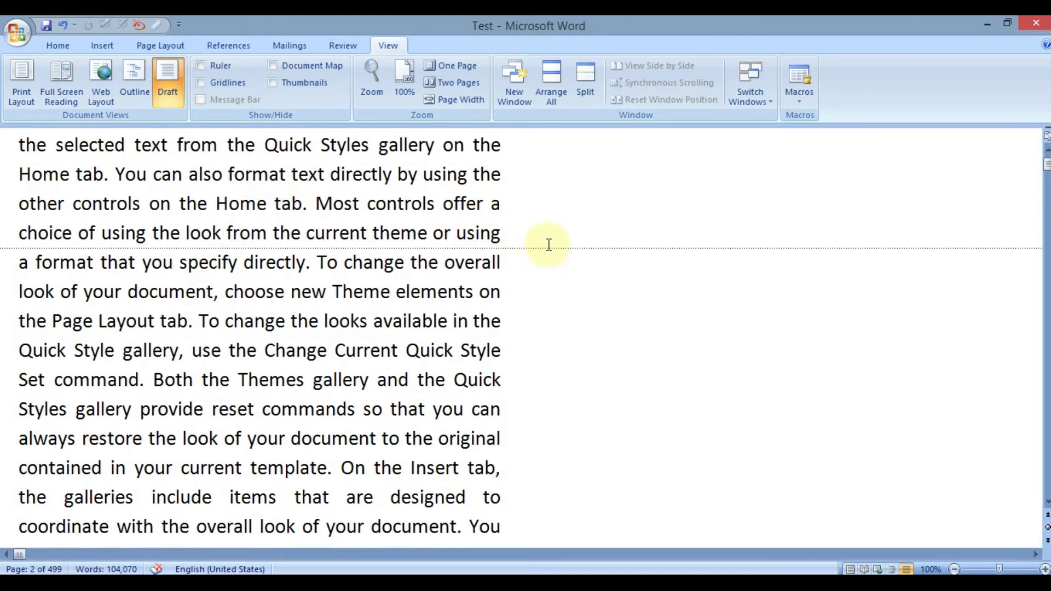
scroll(378, 278, "down", 15)
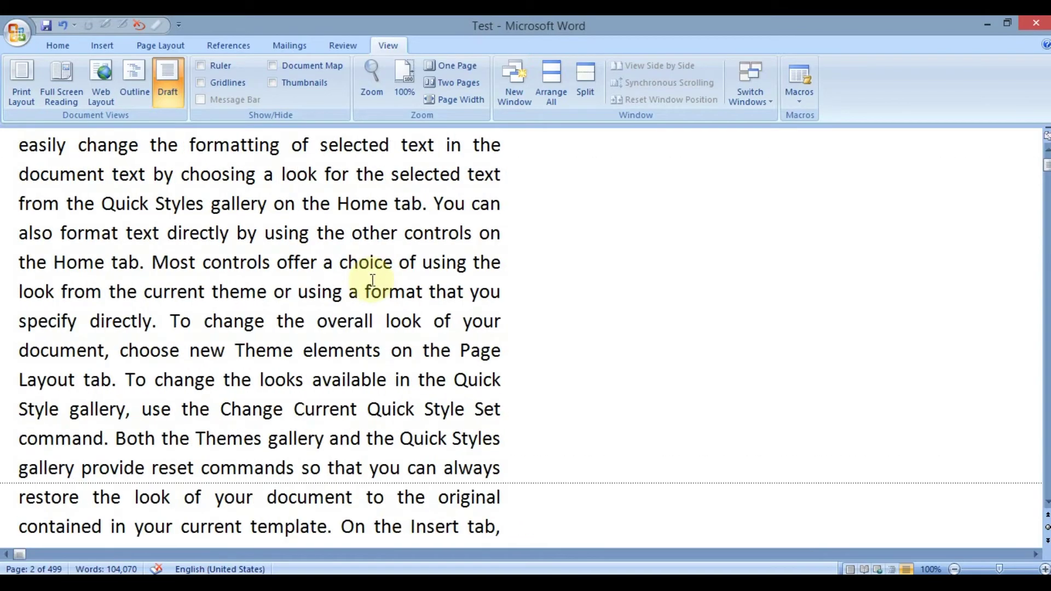
scroll(372, 279, "down", 4)
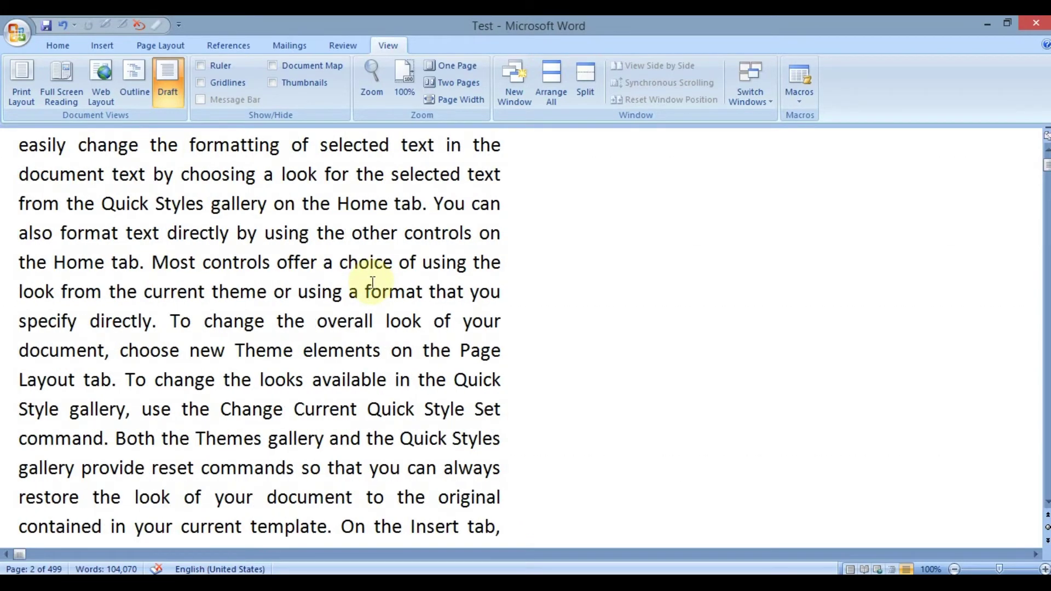
scroll(372, 282, "down", 15)
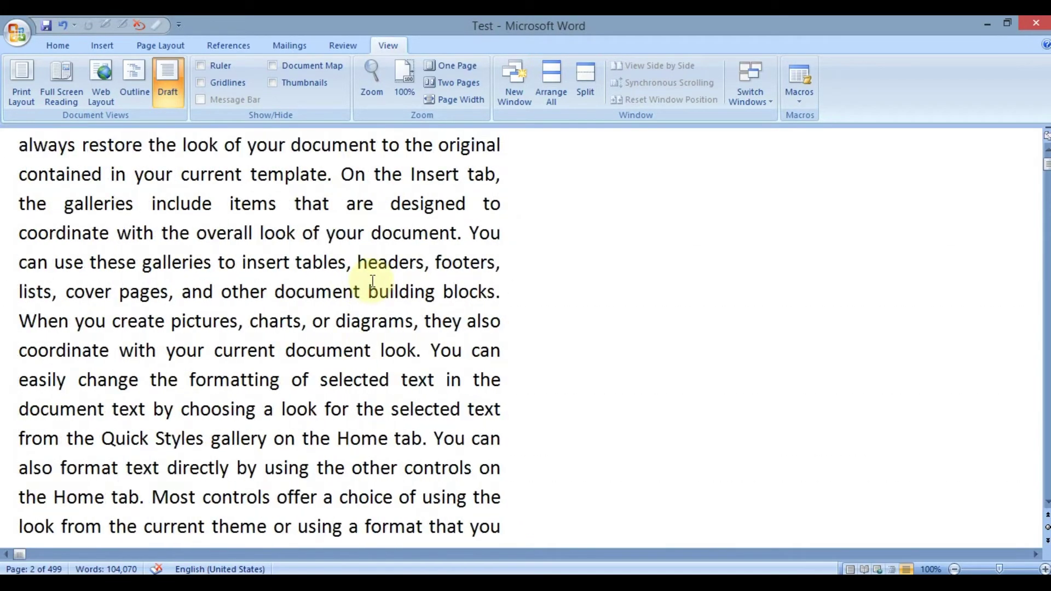
scroll(373, 280, "up", 20)
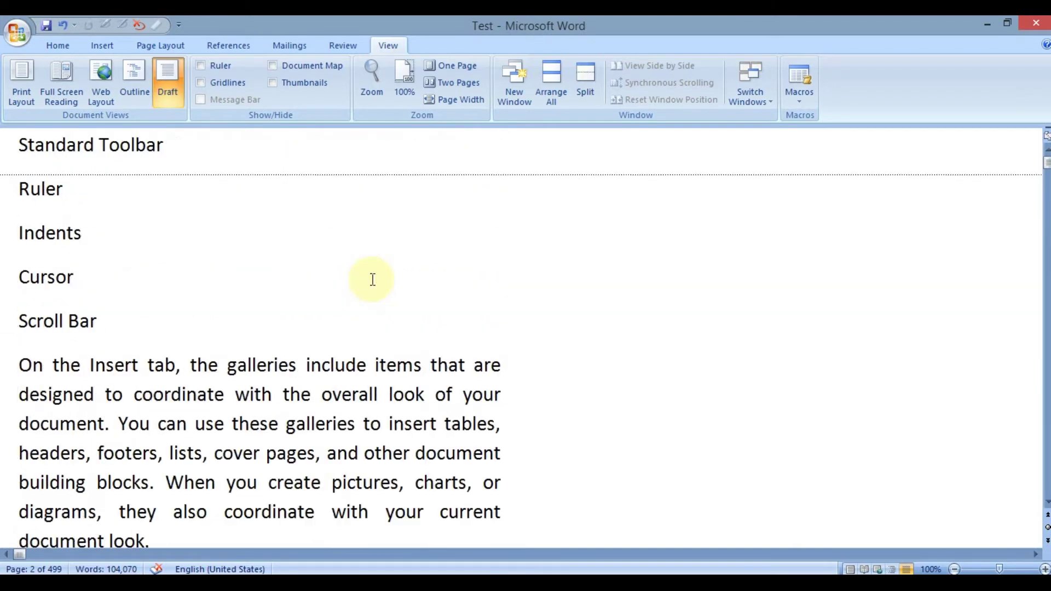
scroll(373, 279, "up", 3)
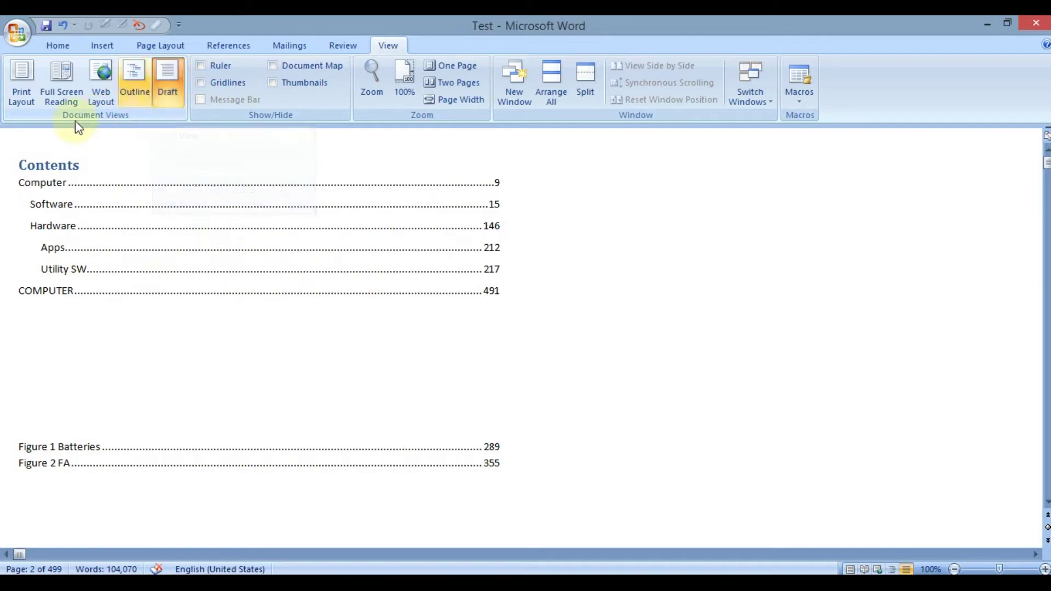
Return the document to Print Layout, place the cursor after "document look." at the paragraph's end, and show the ruler.
left_click(20, 89)
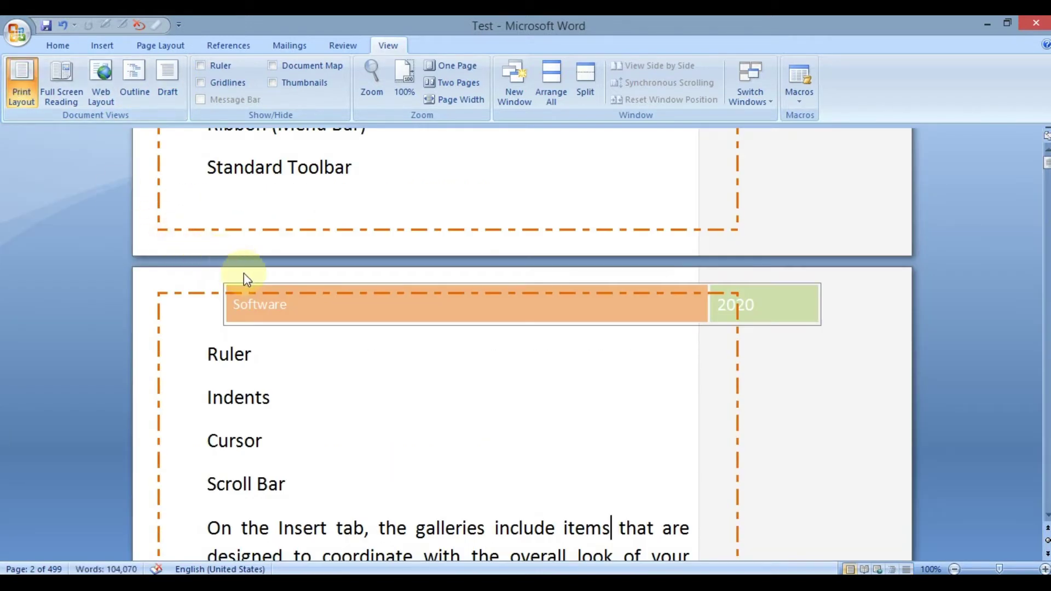
scroll(244, 273, "down", 9)
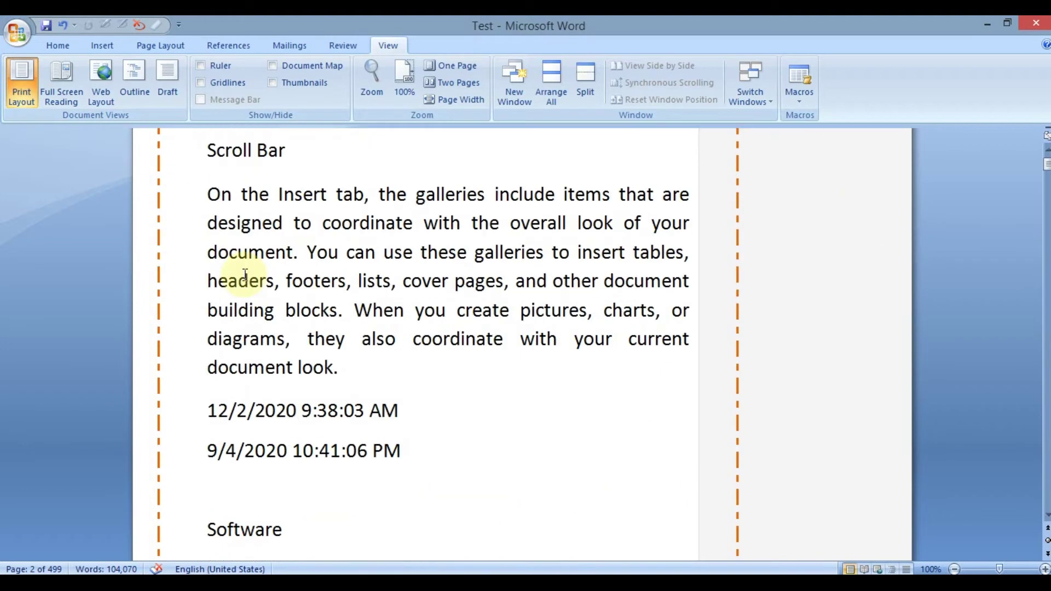
left_click(393, 371)
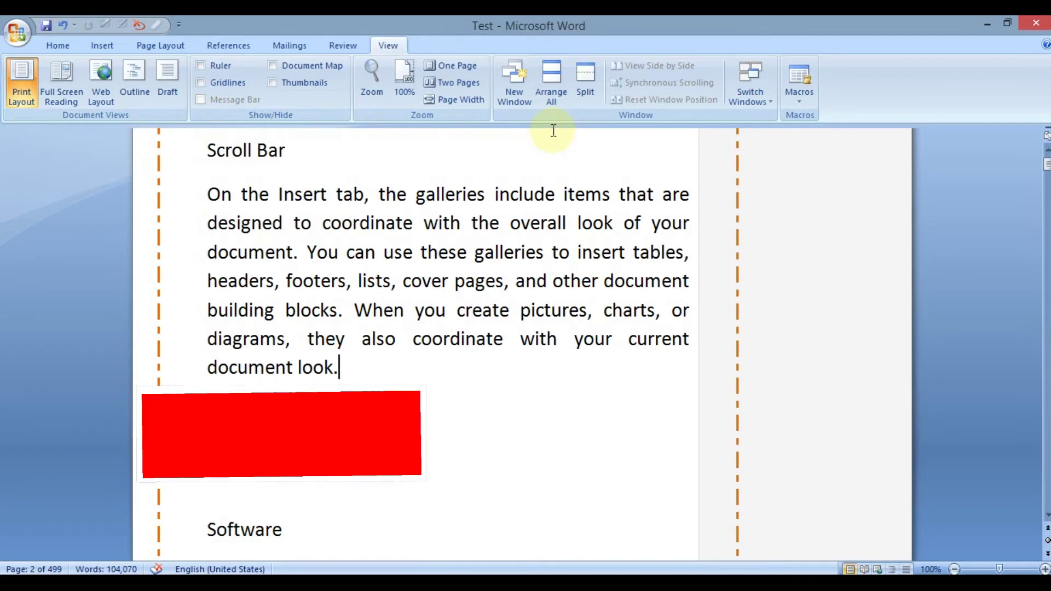
left_click(199, 66)
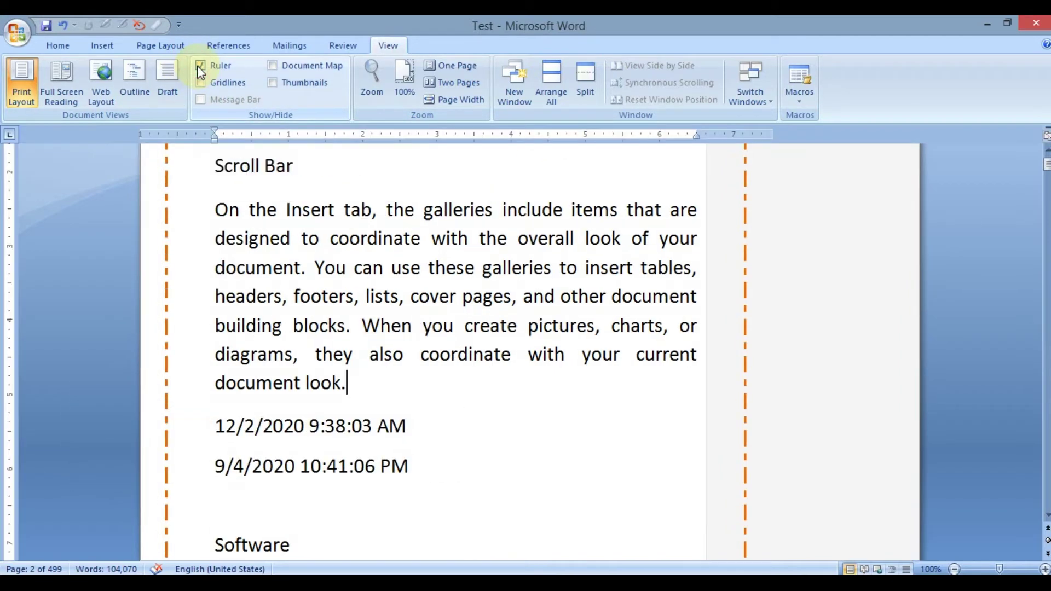
Use the Document Map to visit the Hardware, COMPUTER, Bibliography and Software headings, and close the map.
left_click(274, 71)
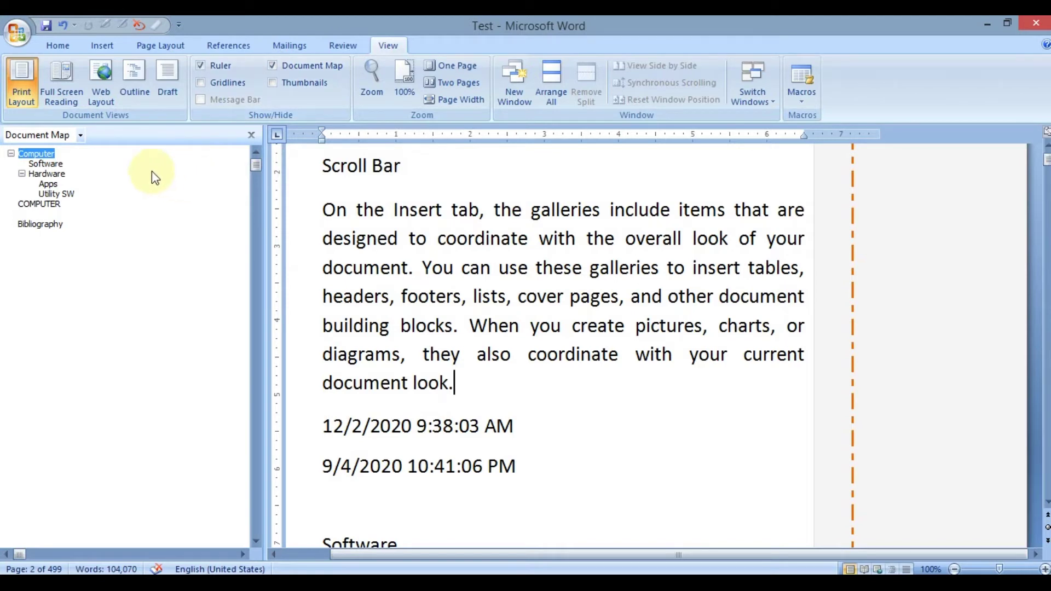
left_click(42, 173)
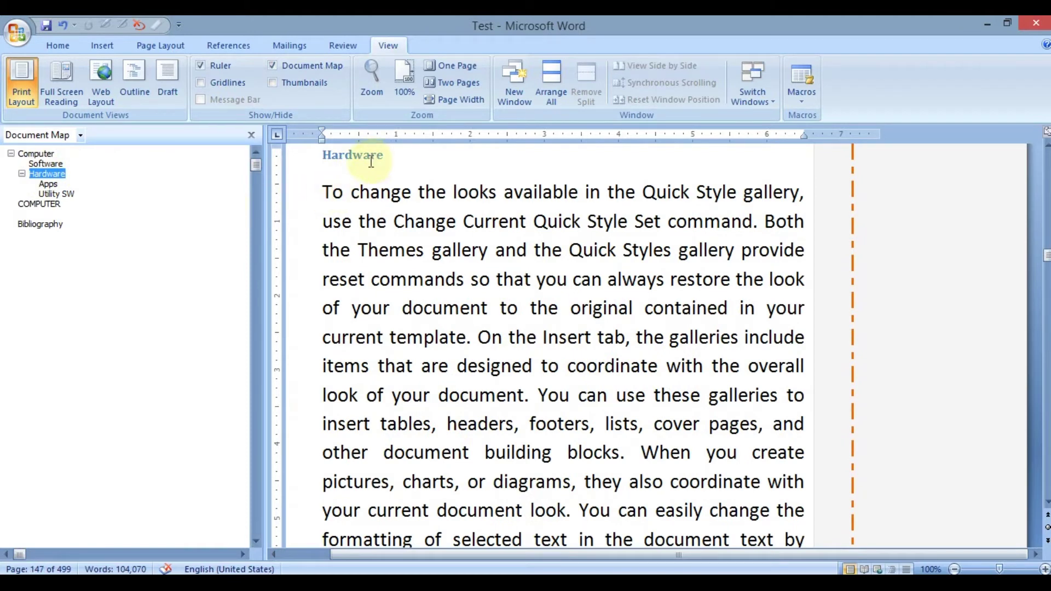
left_click(38, 204)
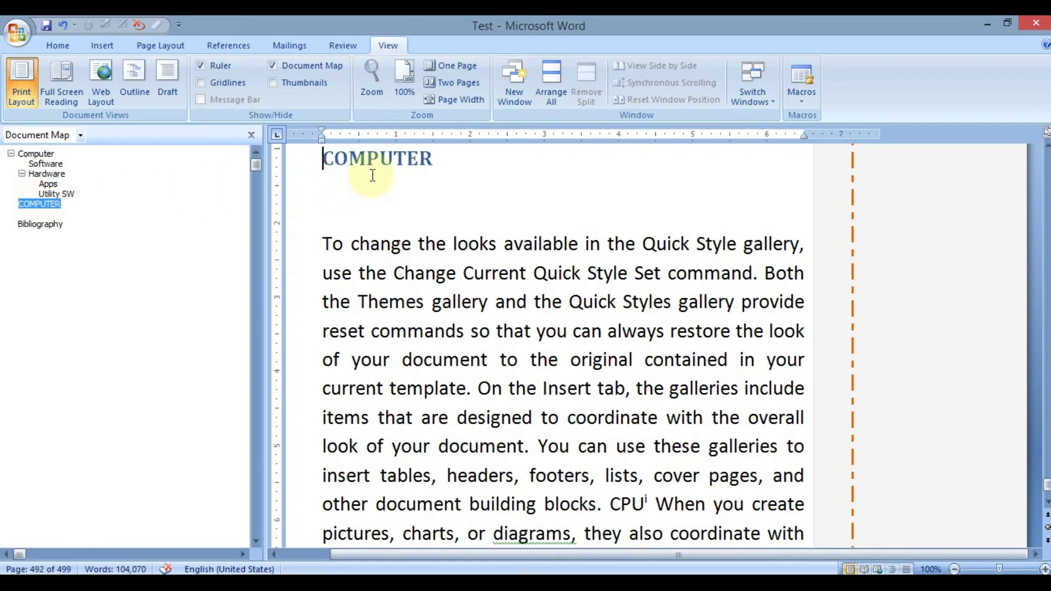
left_click(27, 224)
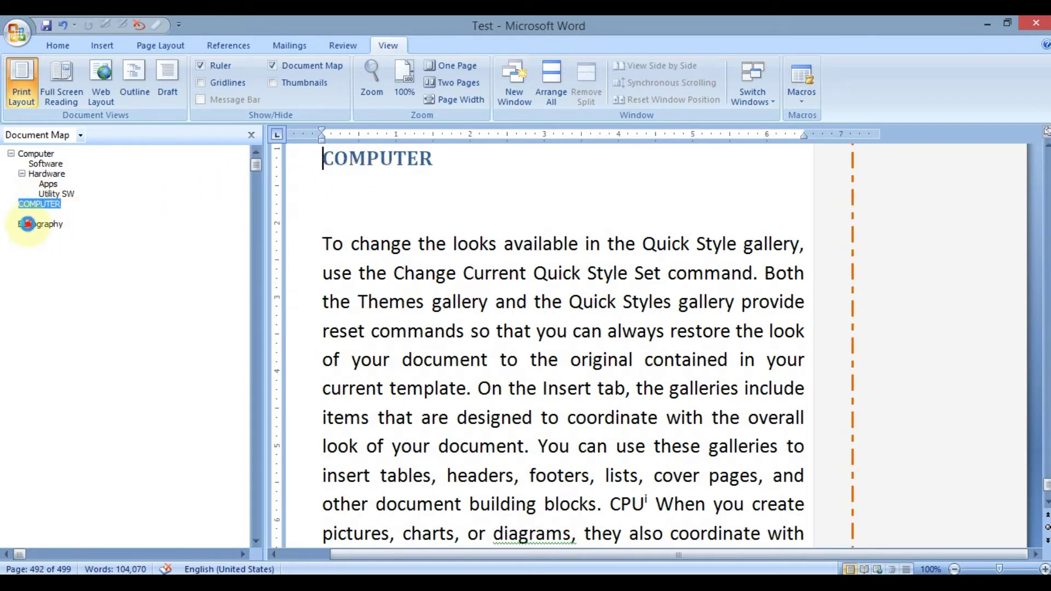
scroll(363, 263, "up", 2)
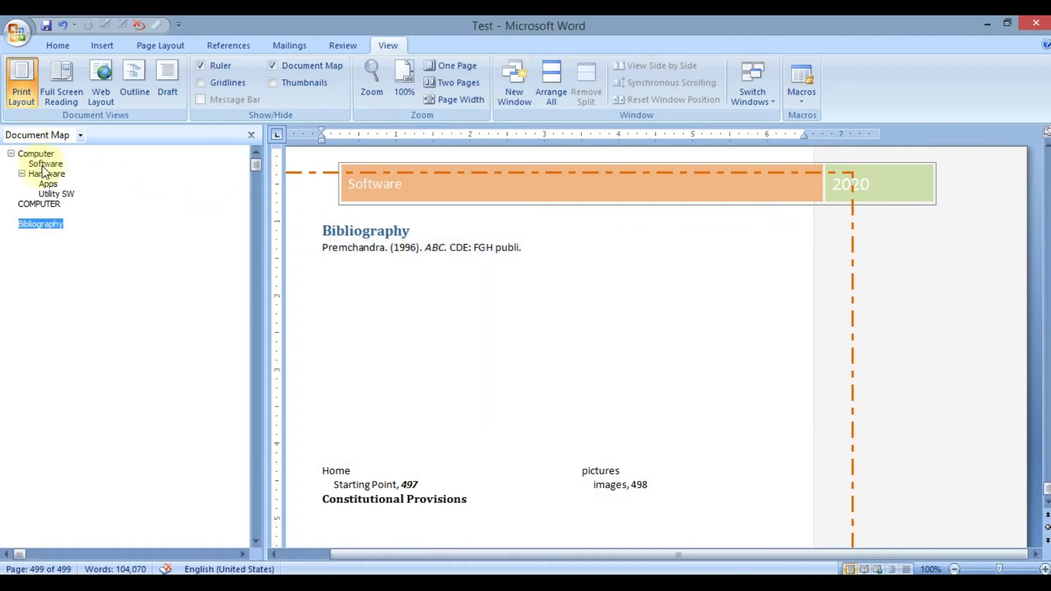
left_click(46, 165)
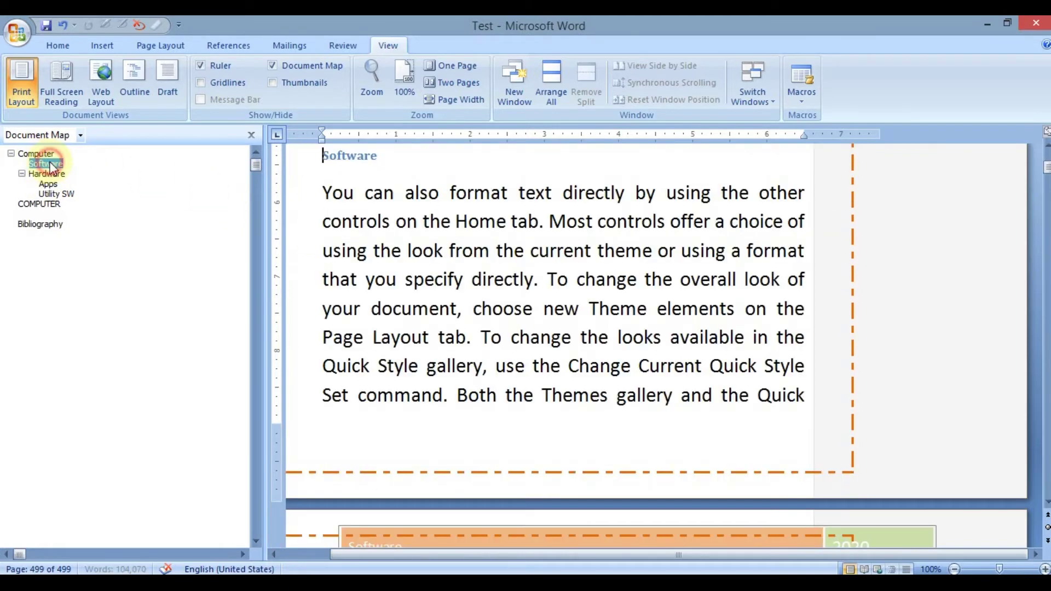
left_click(251, 135)
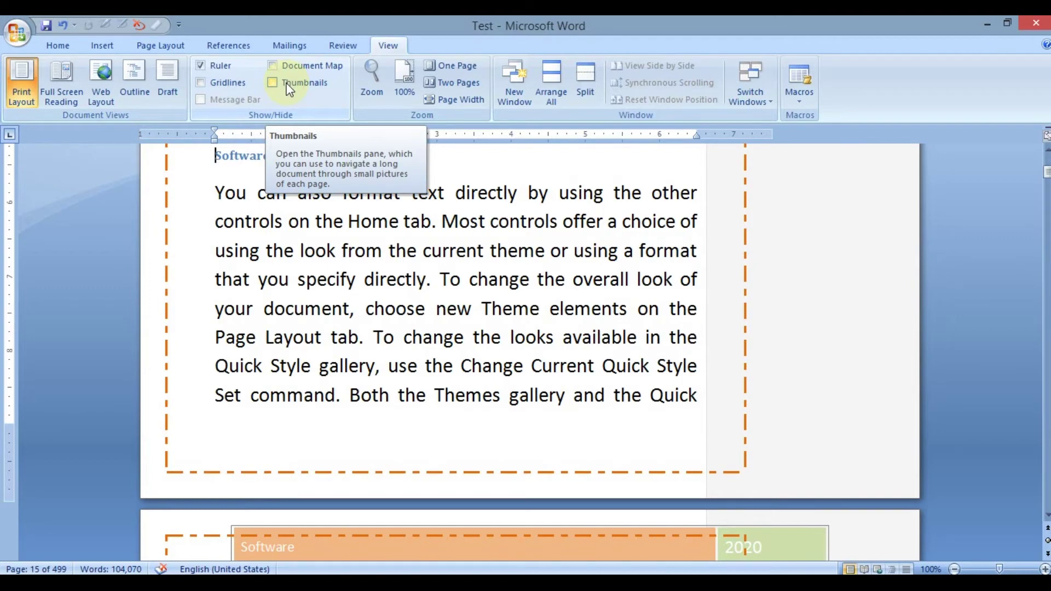
Browse the page thumbnails, go to page 70 through its thumbnail, and hide the thumbnails.
left_click(289, 83)
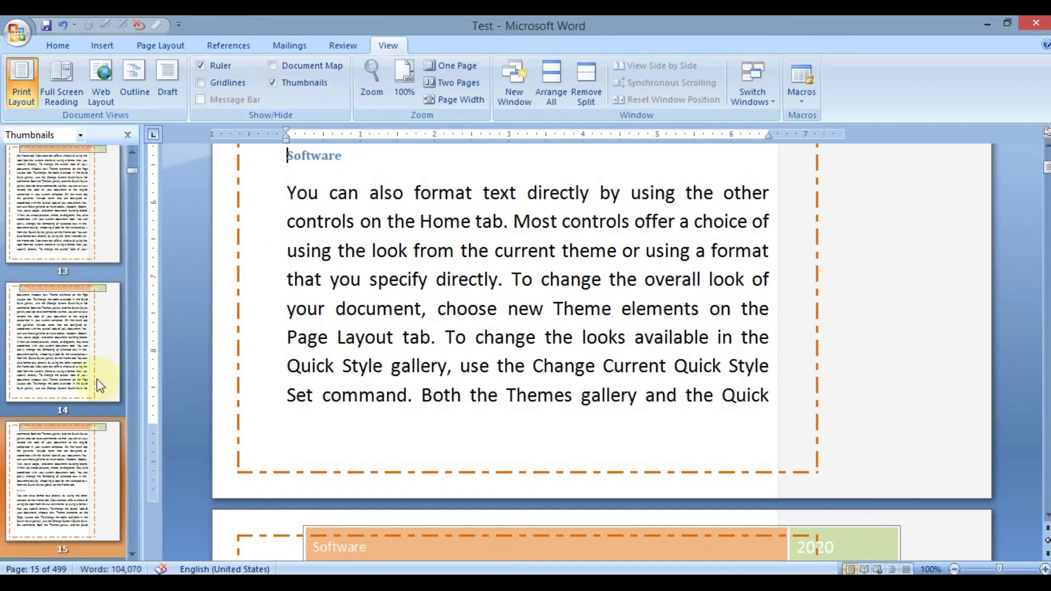
scroll(93, 380, "up", 2)
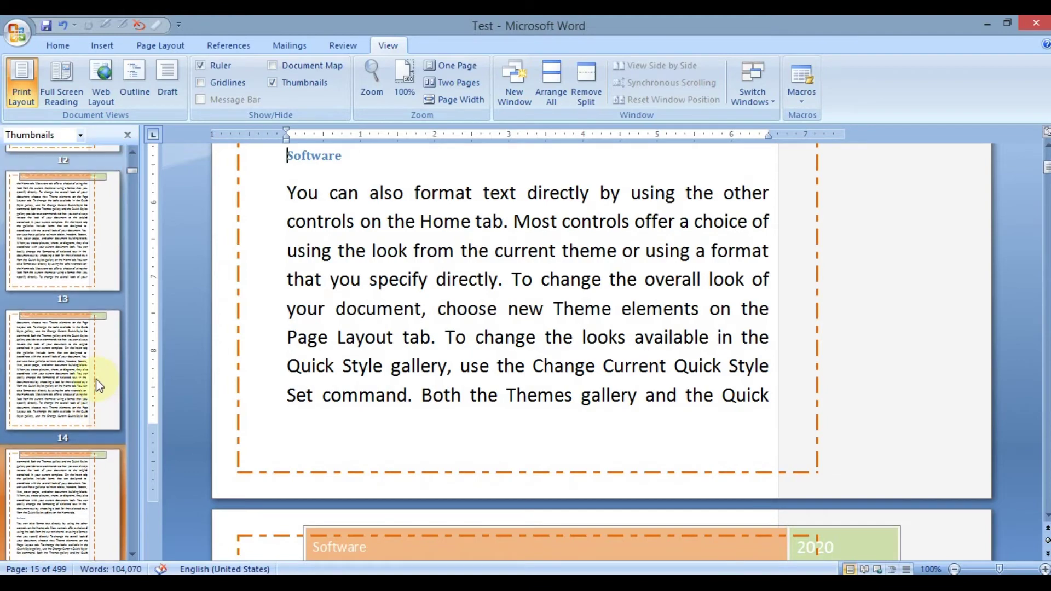
left_click(130, 299)
scroll(53, 328, "down", 3)
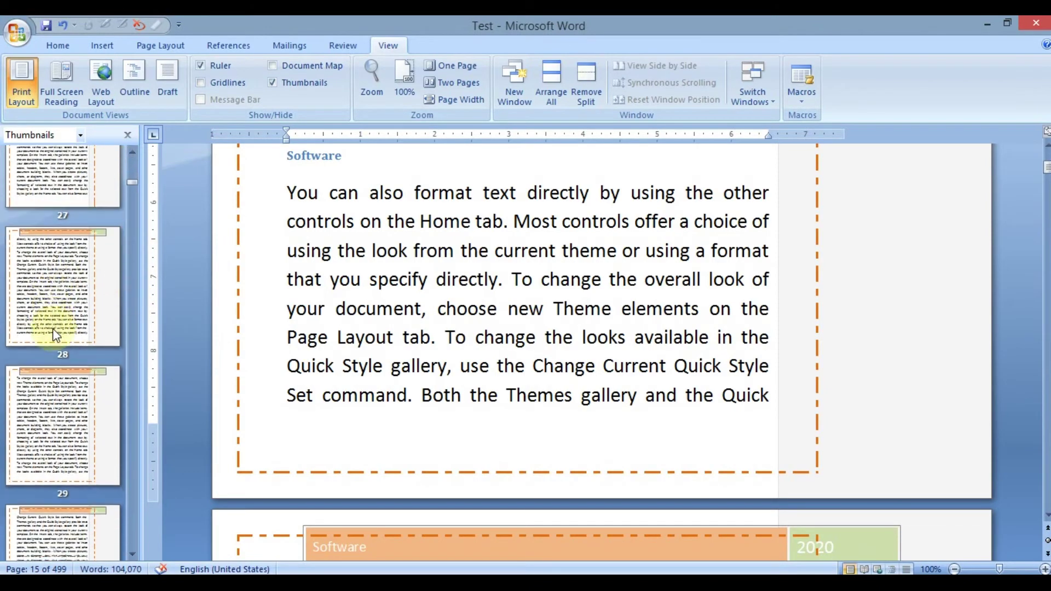
left_click(135, 350)
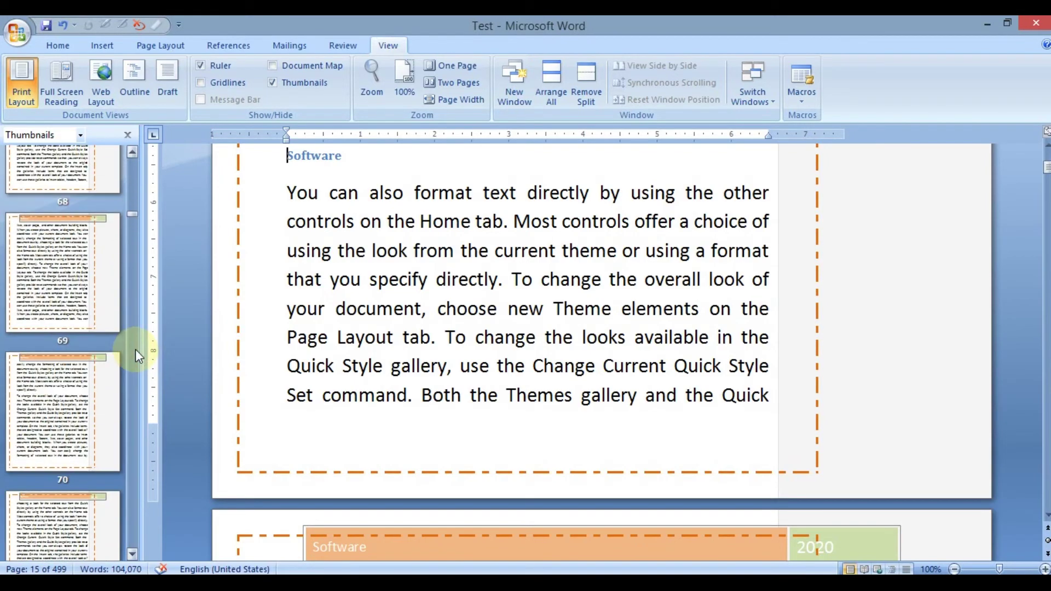
left_click(94, 402)
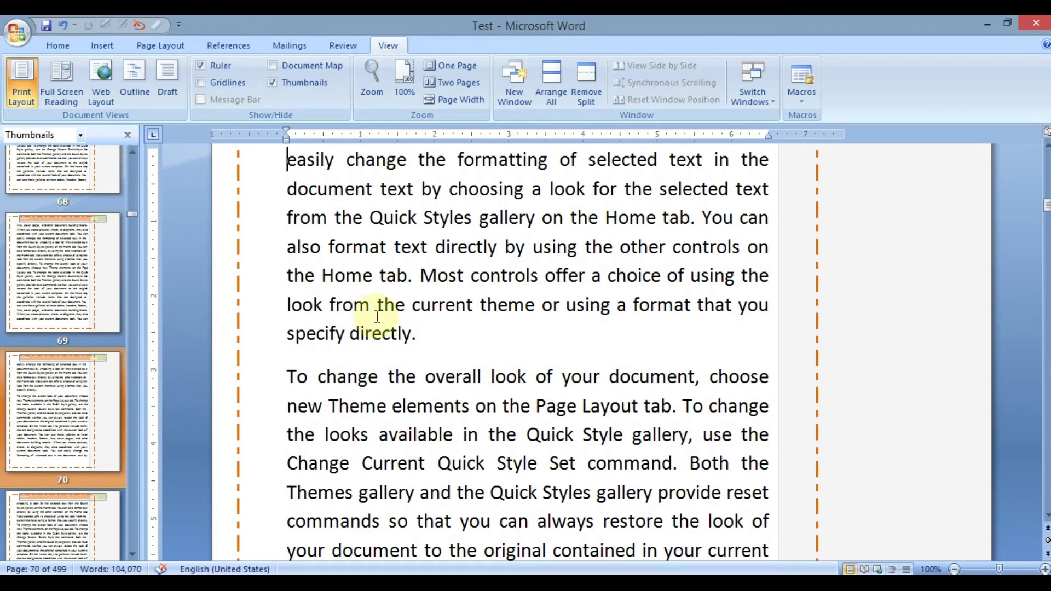
left_click(273, 82)
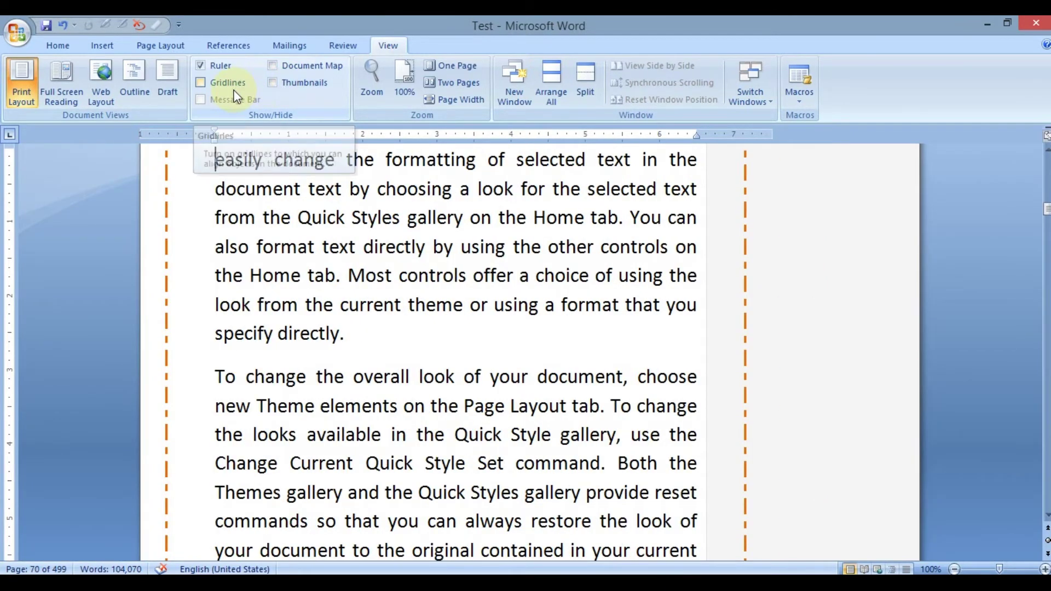
Go to the end of the document and add a new blank page after the index entries.
key("ctrl+End")
scroll(287, 241, "up", 1)
scroll(286, 241, "up", 7)
scroll(289, 241, "down", 6)
key("Return")
key("Return")
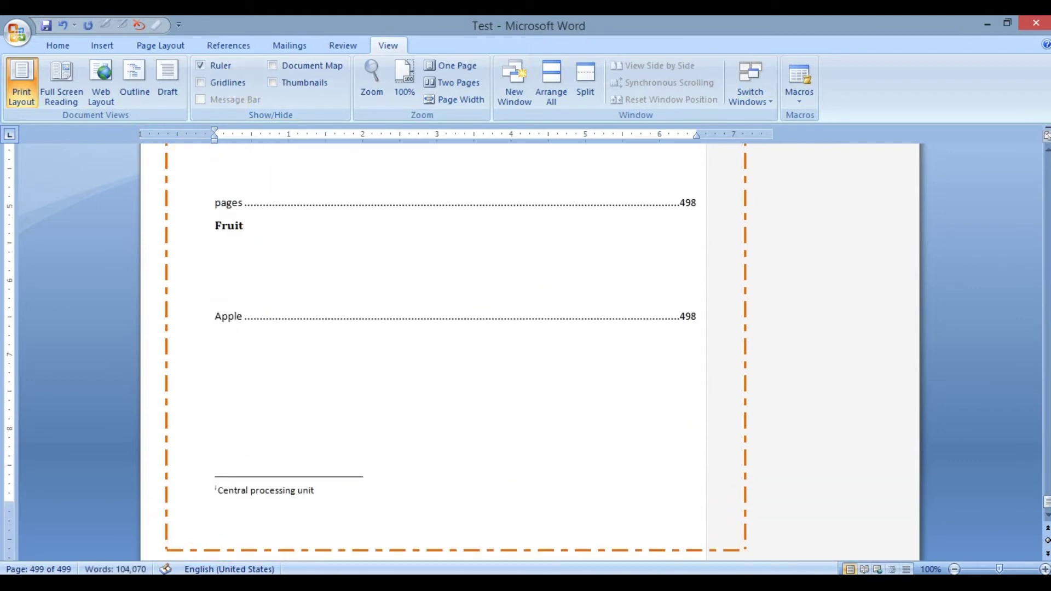
key("ctrl+v")
scroll(429, 385, "down", 12)
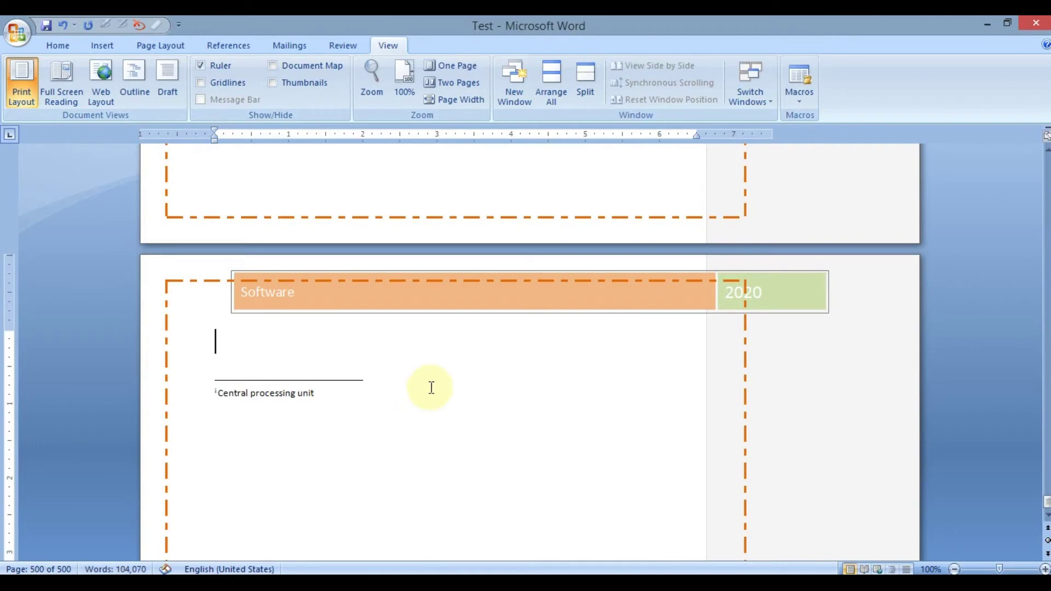
scroll(437, 350, "up", 10)
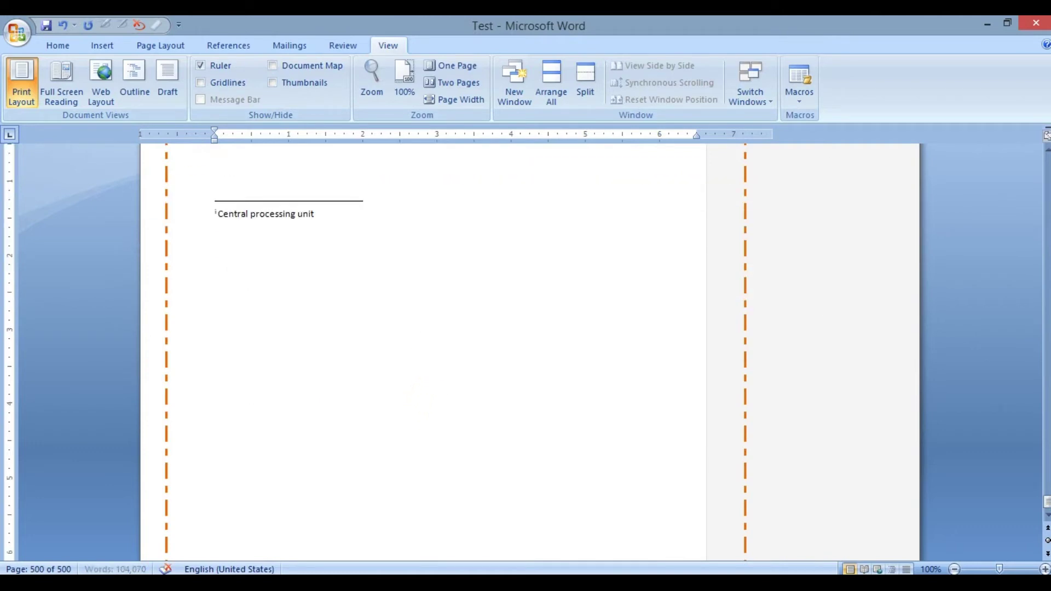
scroll(436, 348, "up", 5)
left_click(206, 330)
Show the gridlines and look over the grid on the blank last page.
left_click(211, 83)
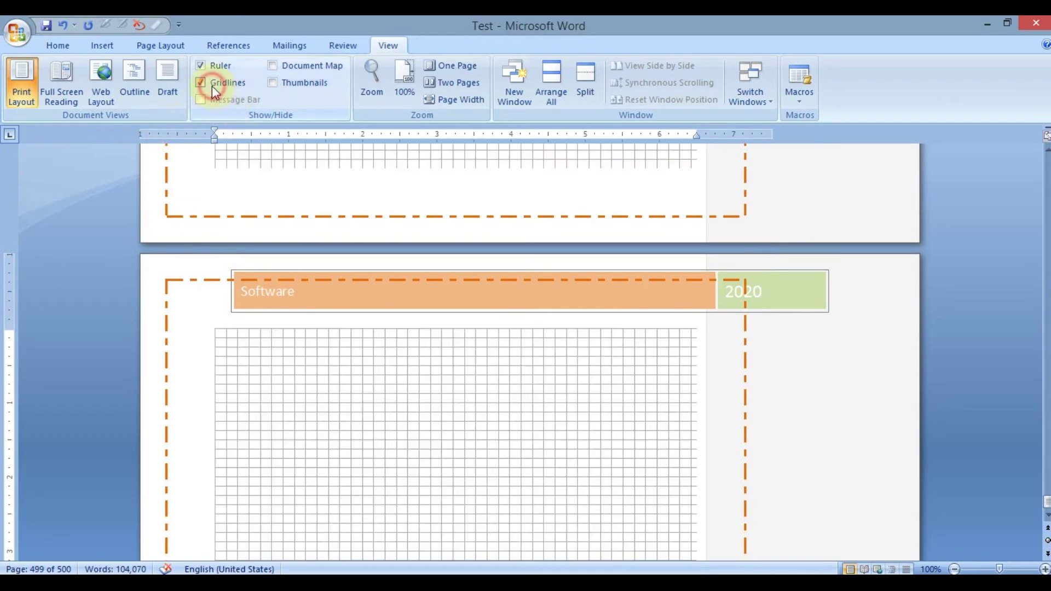
scroll(333, 308, "down", 2)
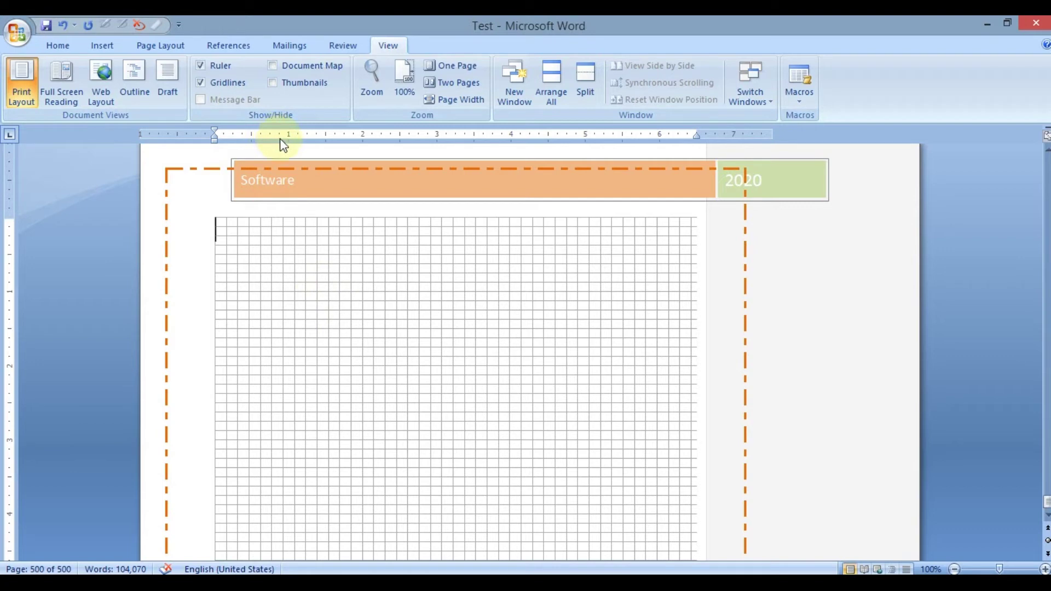
scroll(256, 219, "down", 1)
scroll(258, 221, "down", 1)
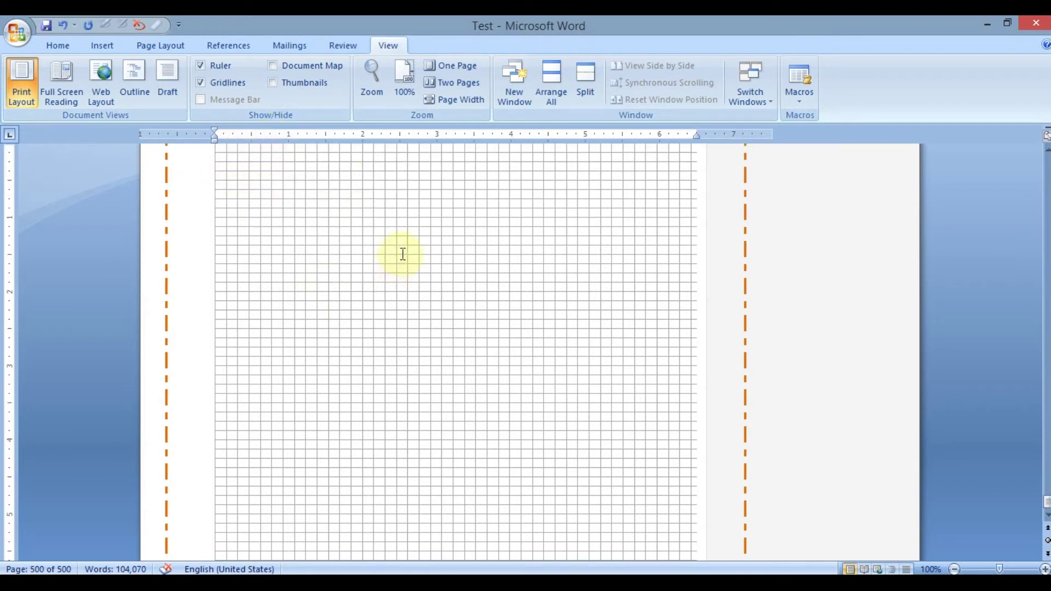
Try out moving a freshly drawn rectangle, about 1.07 by 0.88 inches, sideways along the gridlines, and delete it.
left_click(101, 47)
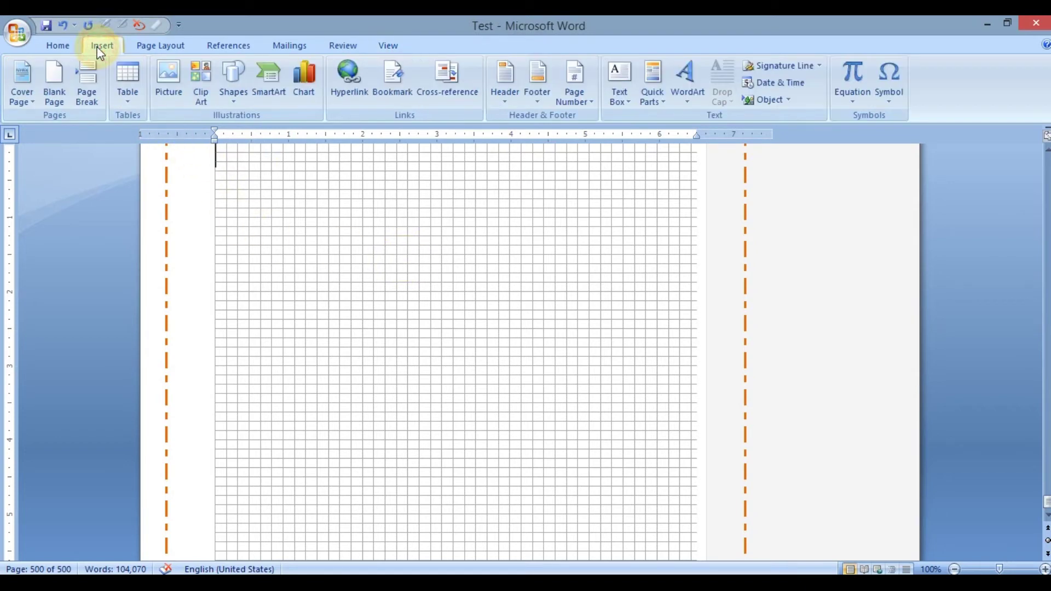
left_click(233, 101)
left_click(274, 138)
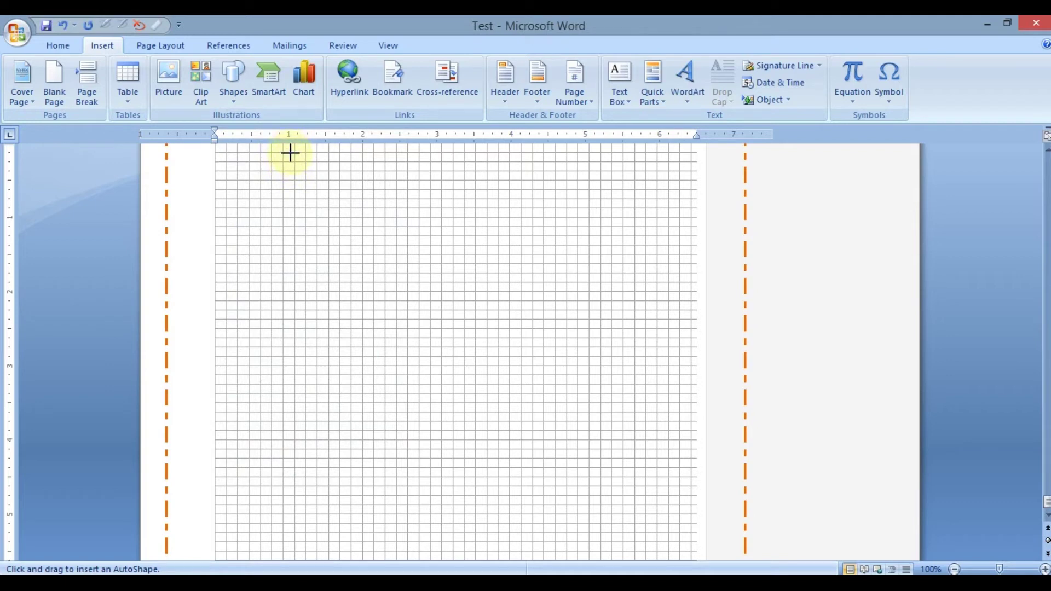
mouse_move(289, 153)
left_mouse_down()
mouse_move(382, 209)
mouse_move(364, 214)
left_mouse_up()
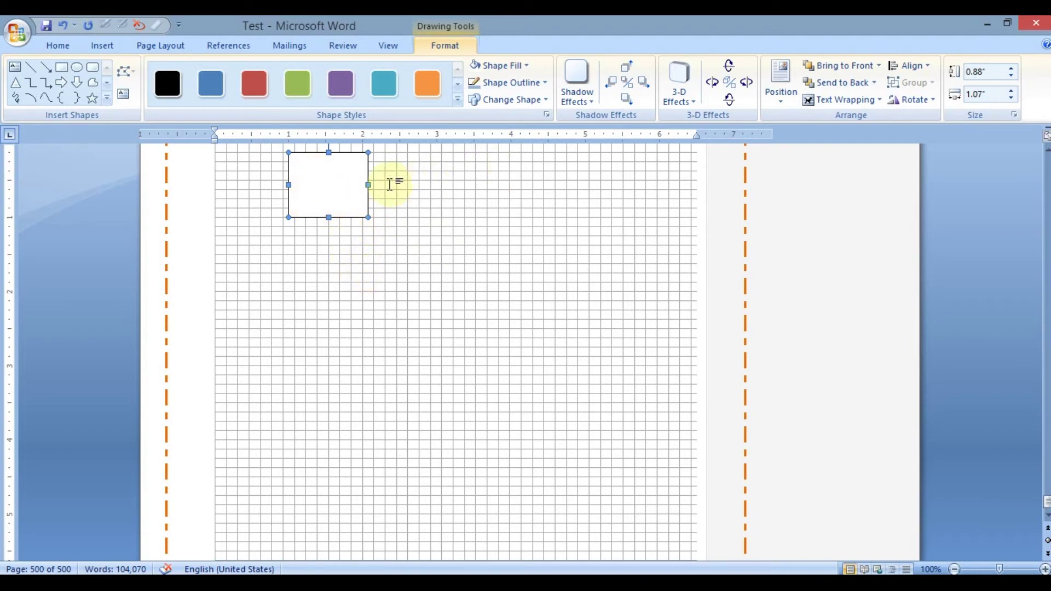
left_click_drag(330, 189, 397, 189)
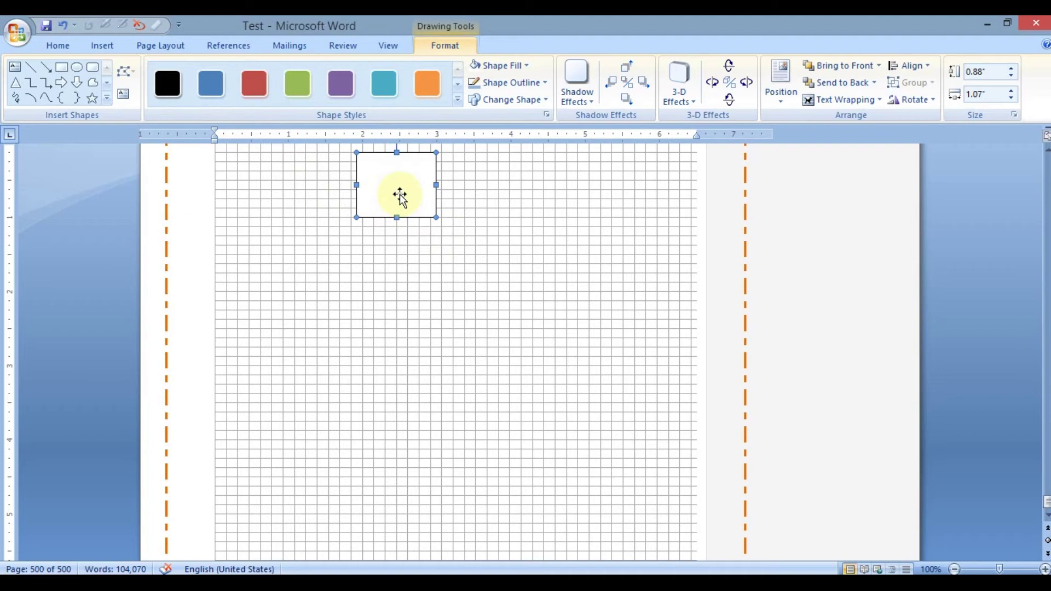
key("Delete")
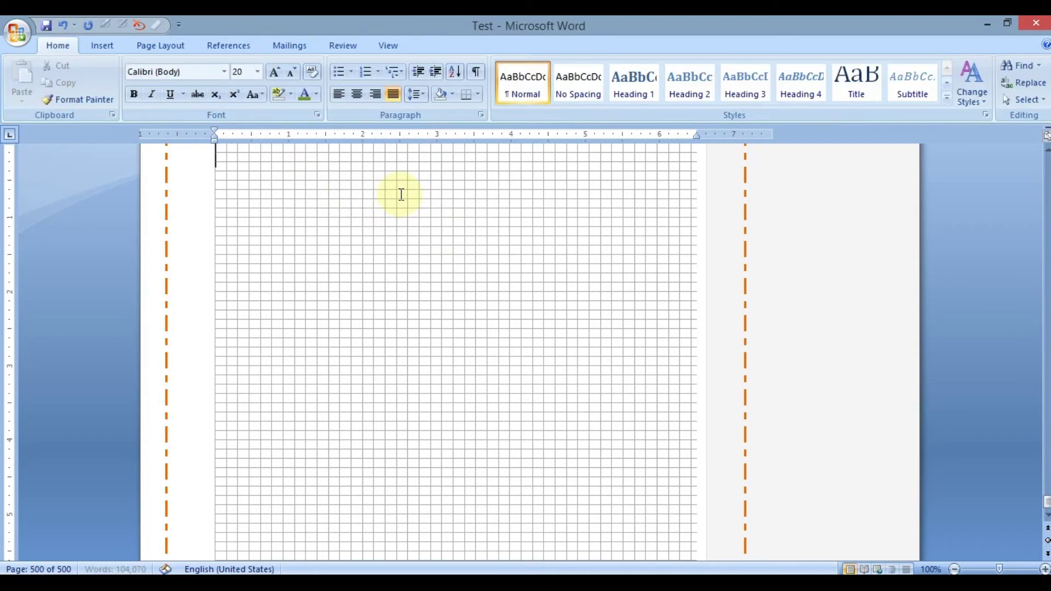
Hide the gridlines on the document pages.
left_click(390, 45)
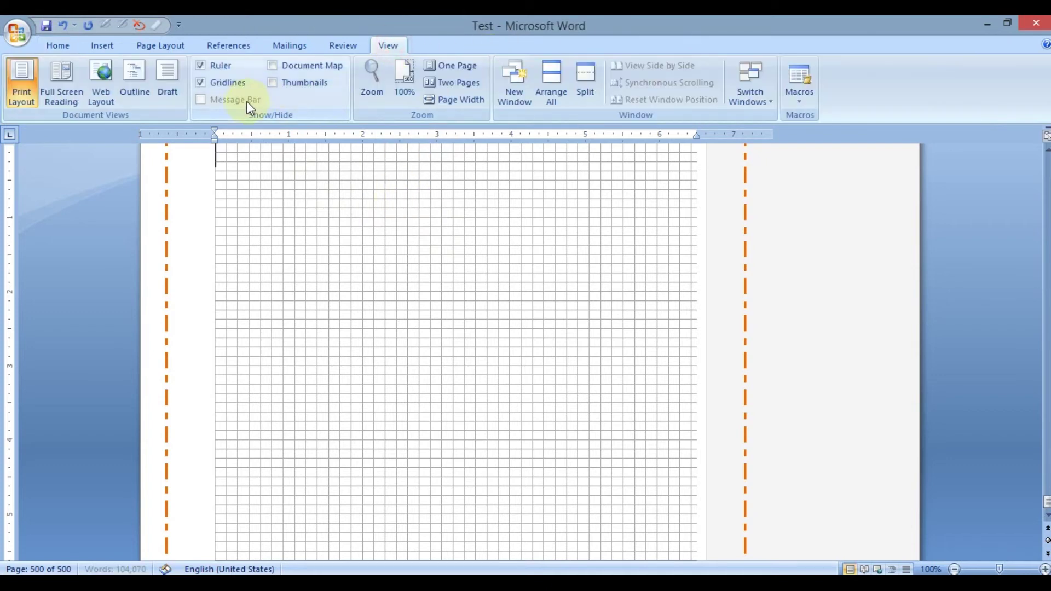
scroll(329, 93, "up", 6)
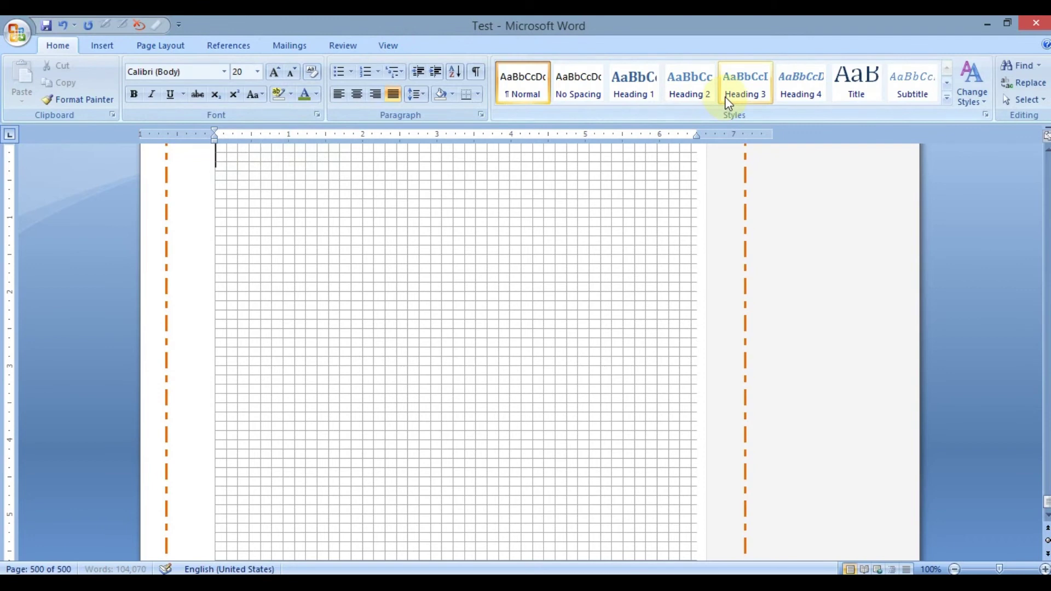
scroll(725, 97, "down", 1)
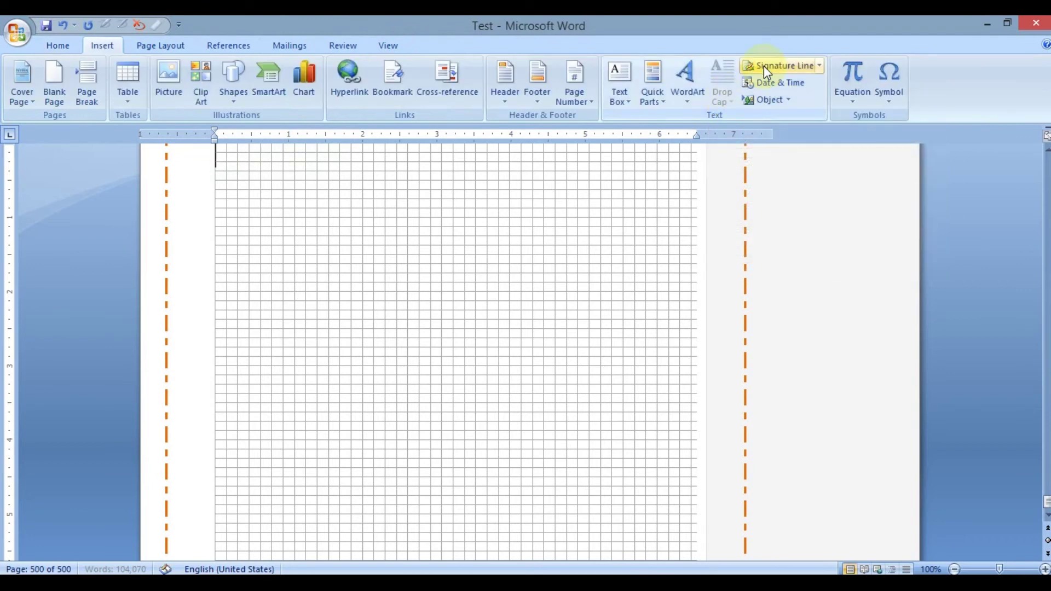
left_click(390, 46)
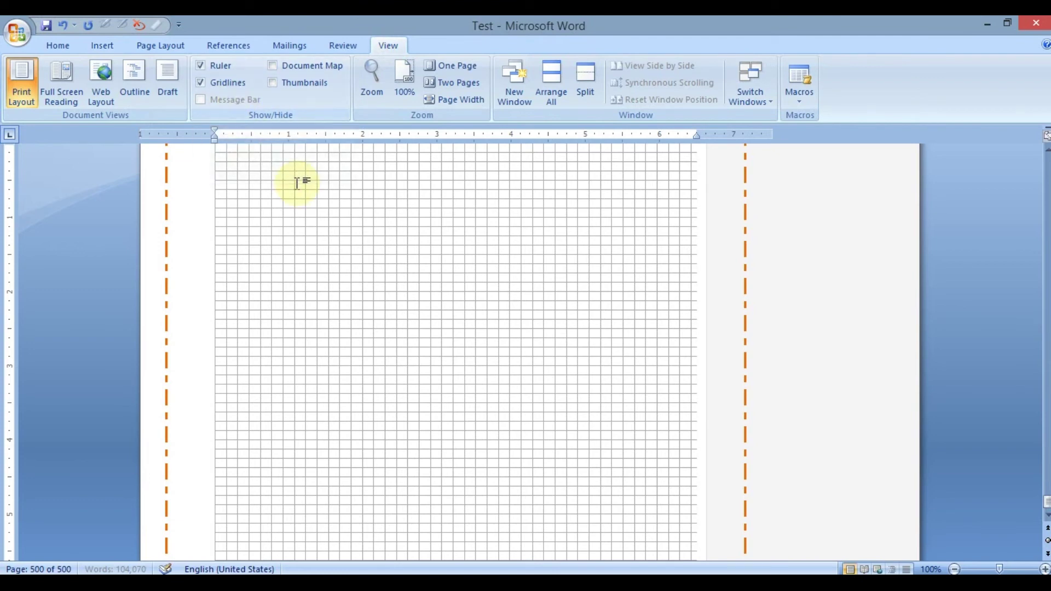
left_click(243, 82)
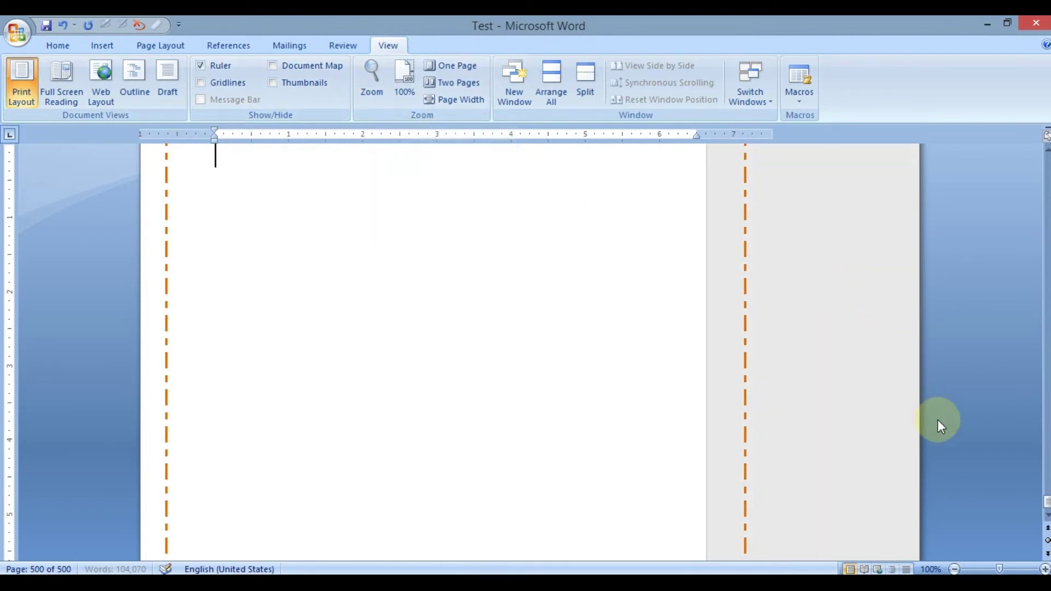
Zoom the document out to 60% to see two pages side by side, and zoom back in to 90%.
left_click(955, 570)
left_click(954, 570)
left_click(954, 570)
left_click(954, 570)
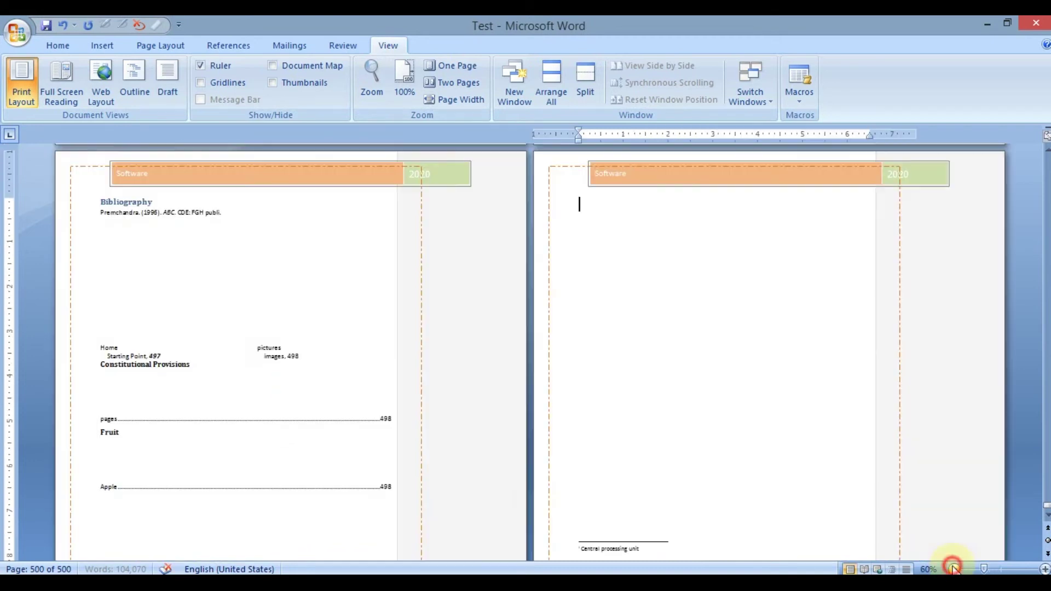
left_click(1044, 570)
left_click(1044, 570)
left_click(1045, 569)
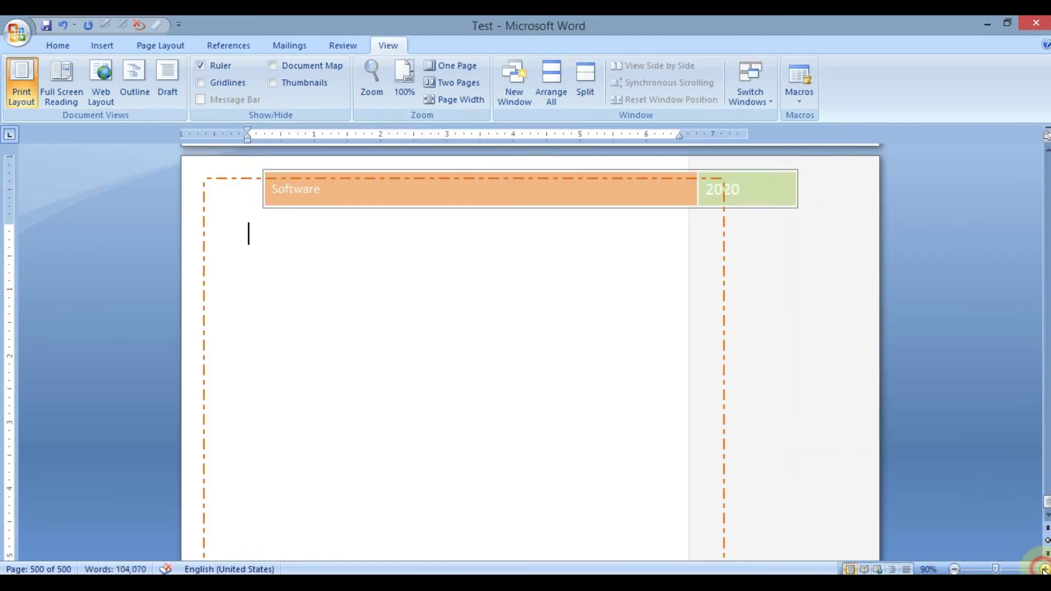
Zoom the document to 100%, and preview the 200%, 100%, whole page, text width, page width and many pages presets without applying any.
left_click(1045, 570)
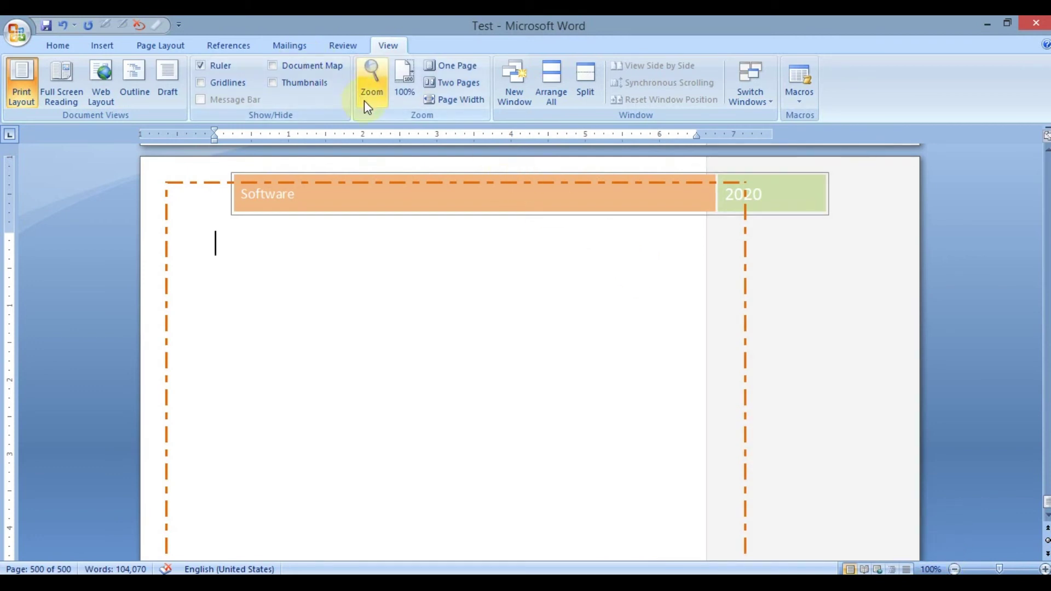
left_click(365, 99)
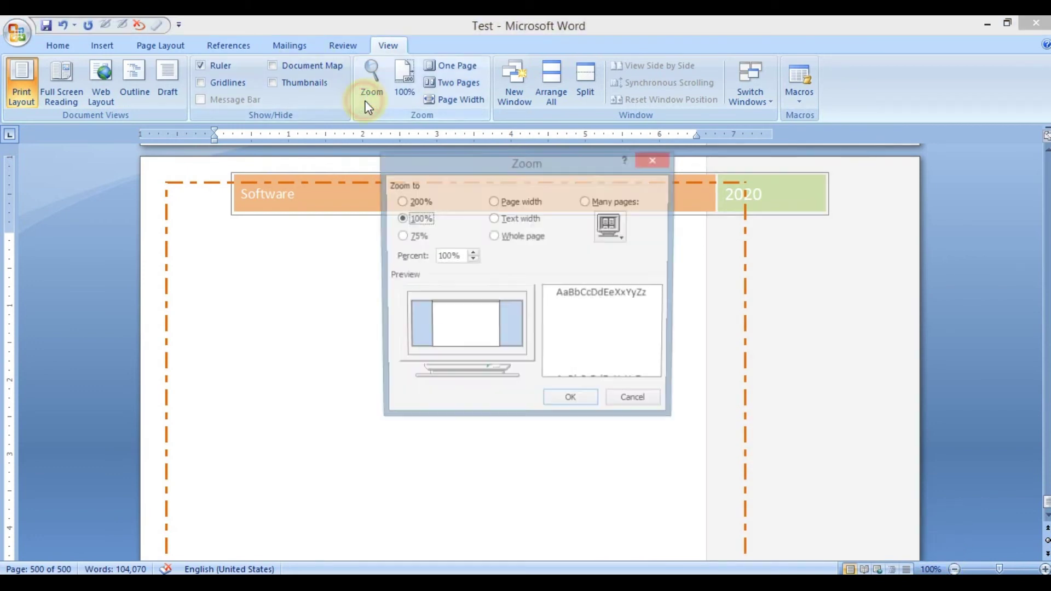
left_click(401, 203)
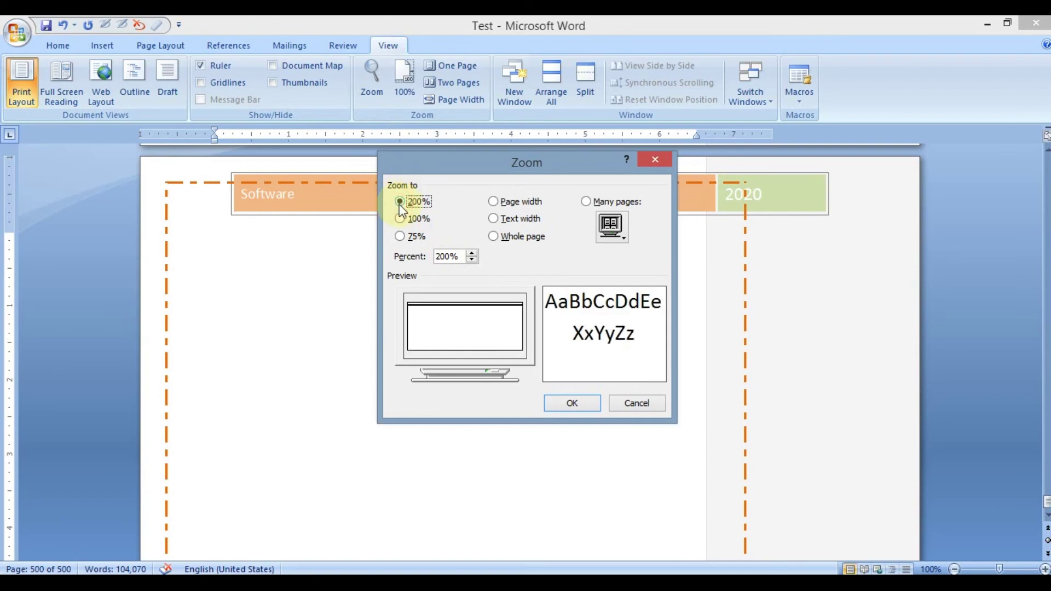
left_click(401, 219)
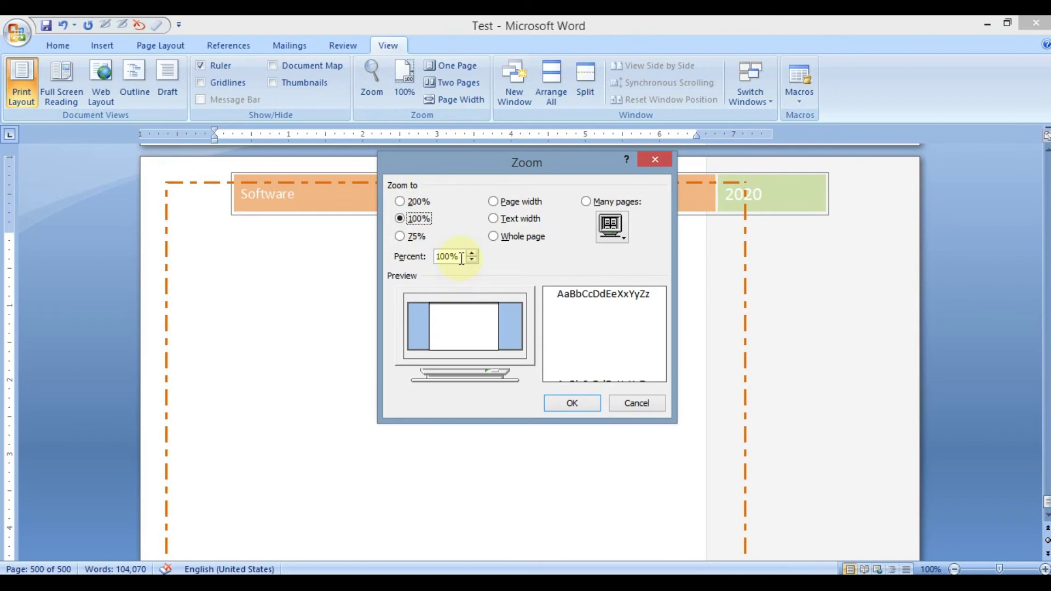
left_click(493, 240)
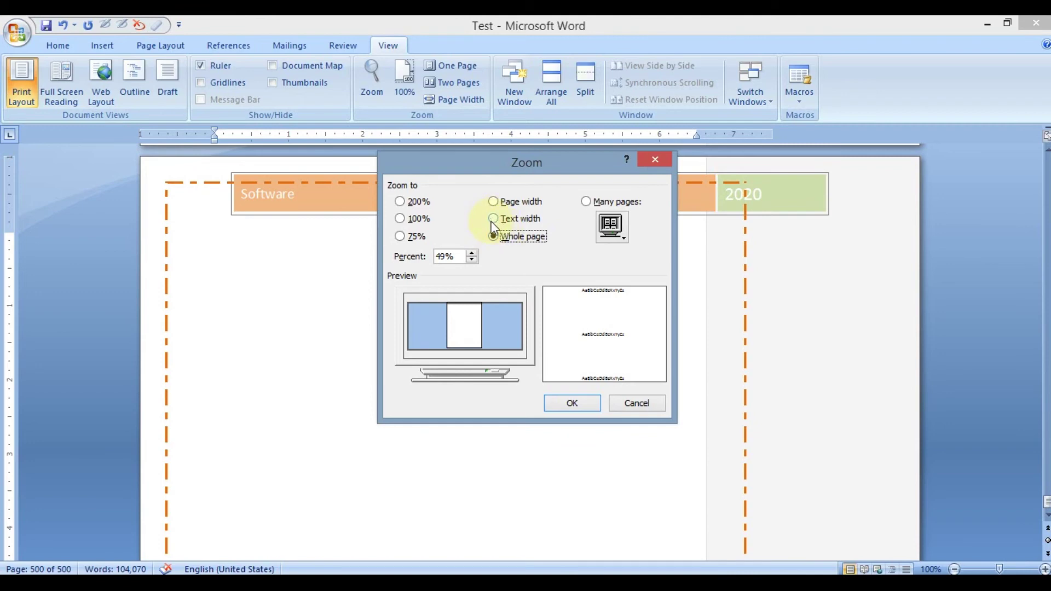
left_click(493, 220)
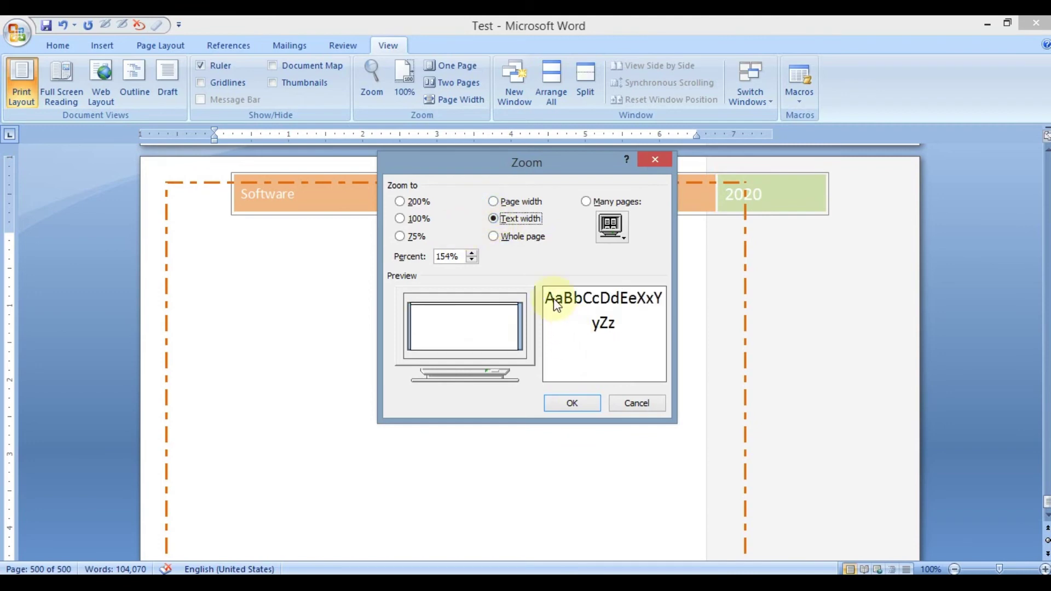
left_click(494, 203)
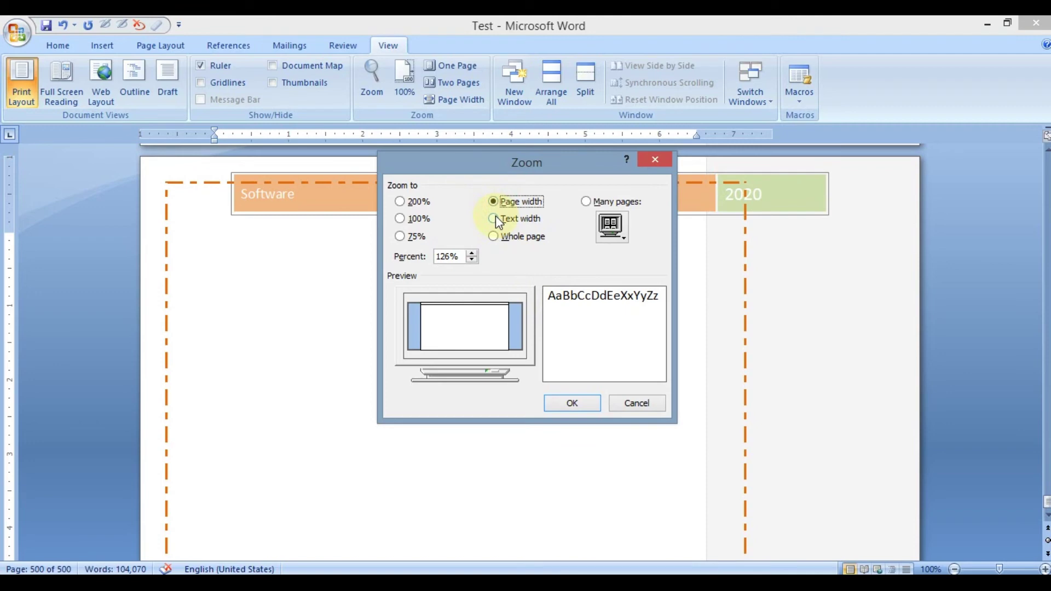
left_click(494, 219)
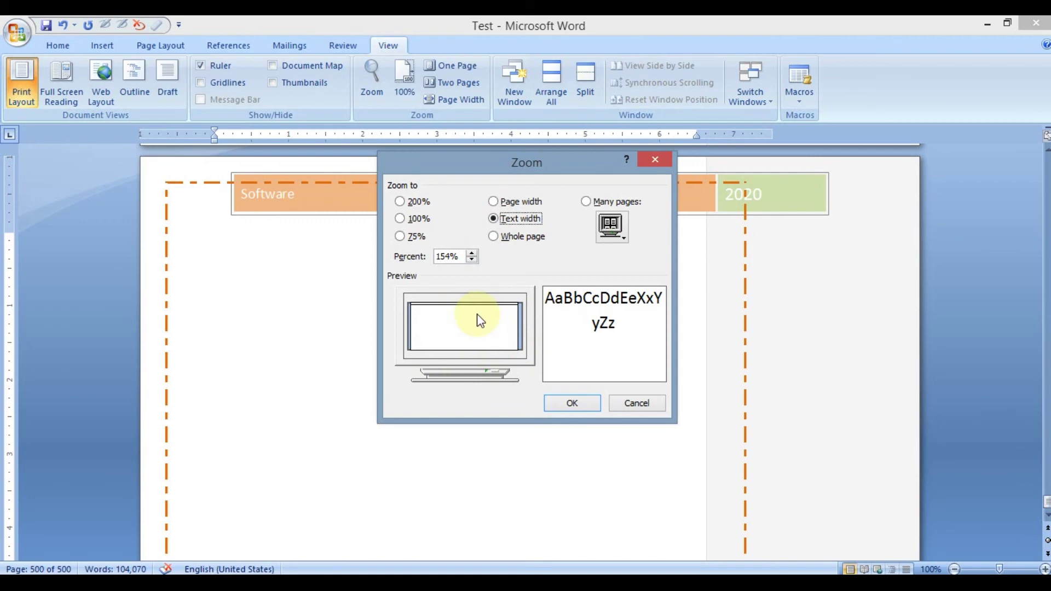
left_click(586, 203)
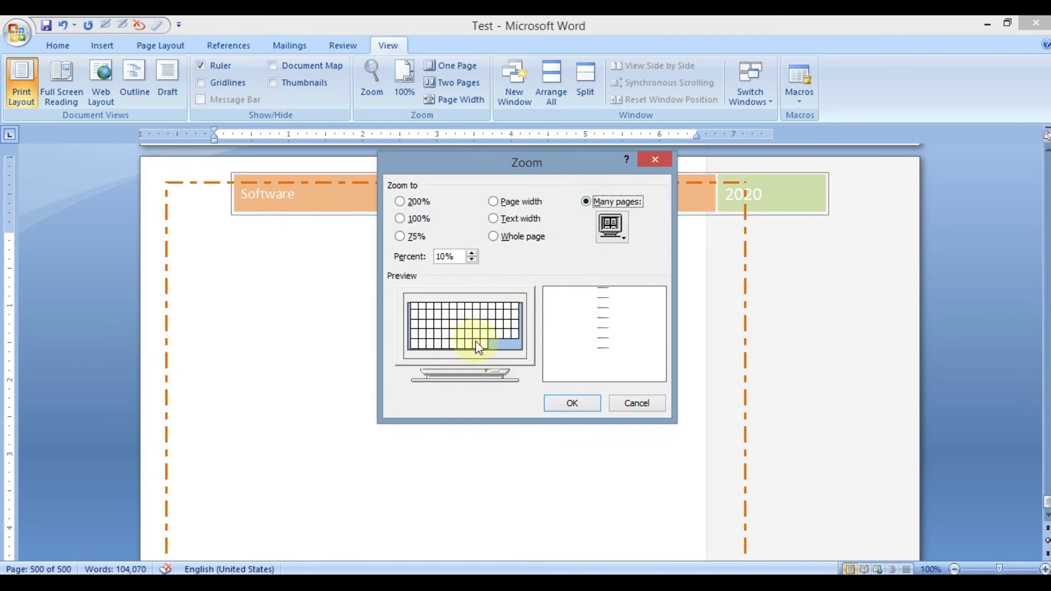
left_click(635, 406)
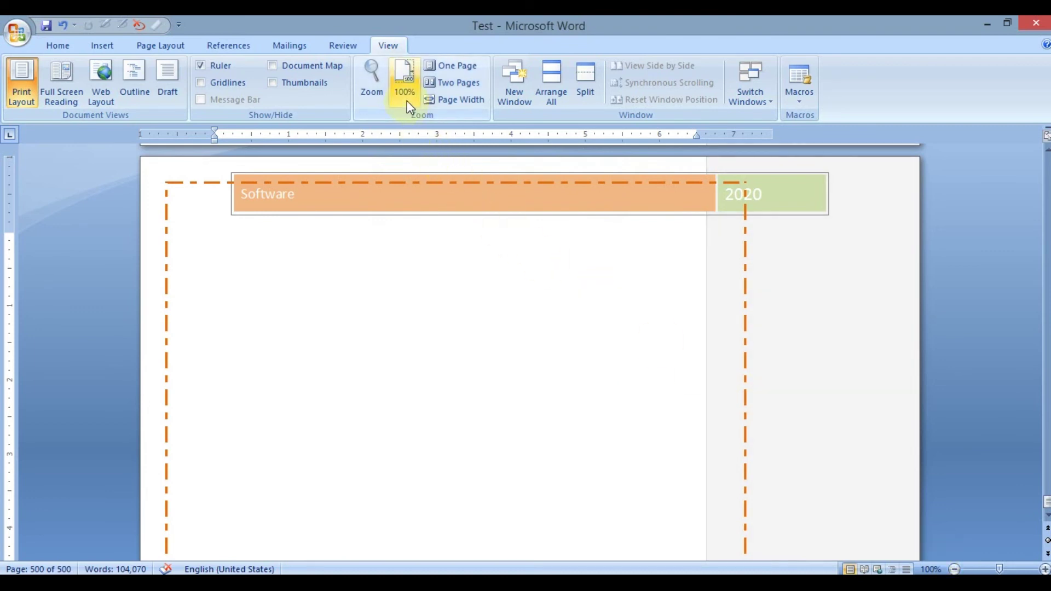
Zoom the document out to 37% to see several pages at once, and restore it to 100%.
left_click(975, 569)
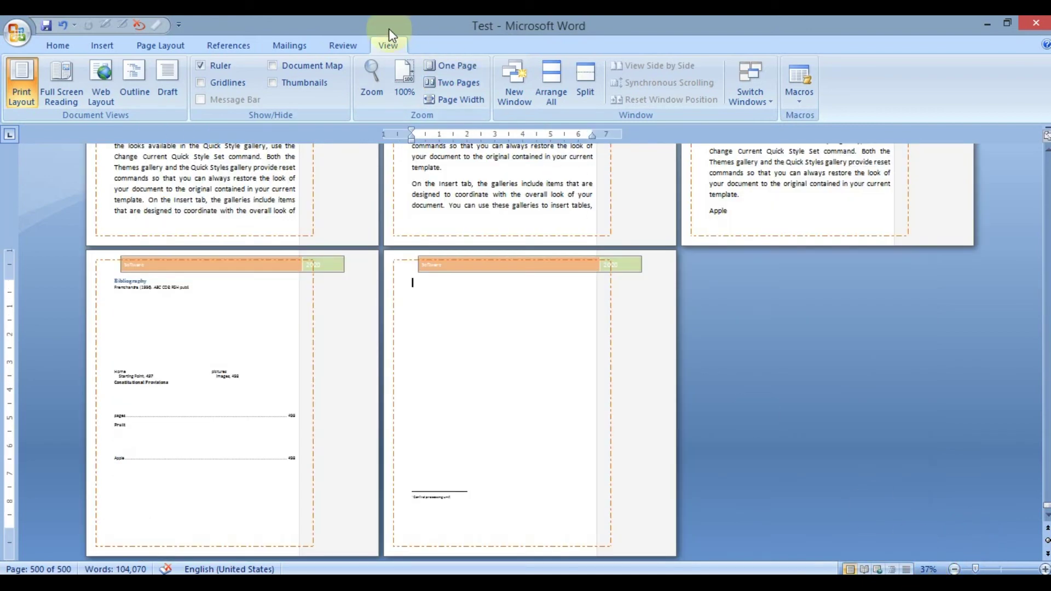
left_click(405, 81)
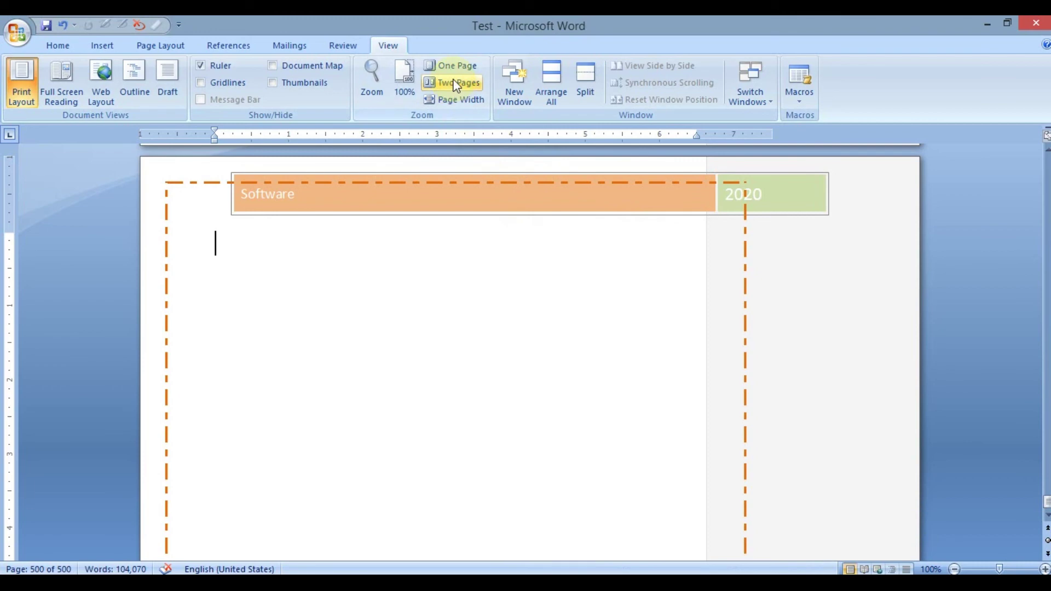
left_click(373, 100)
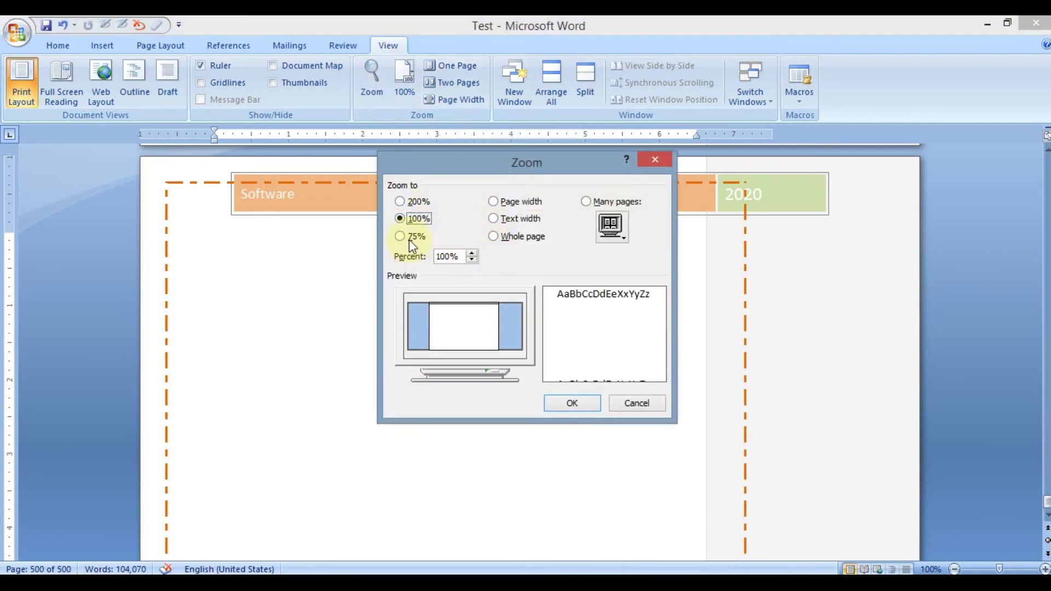
left_click(639, 409)
Fit one whole page in the view, and switch to two pages side by side to look over the preceding pages.
left_click(452, 68)
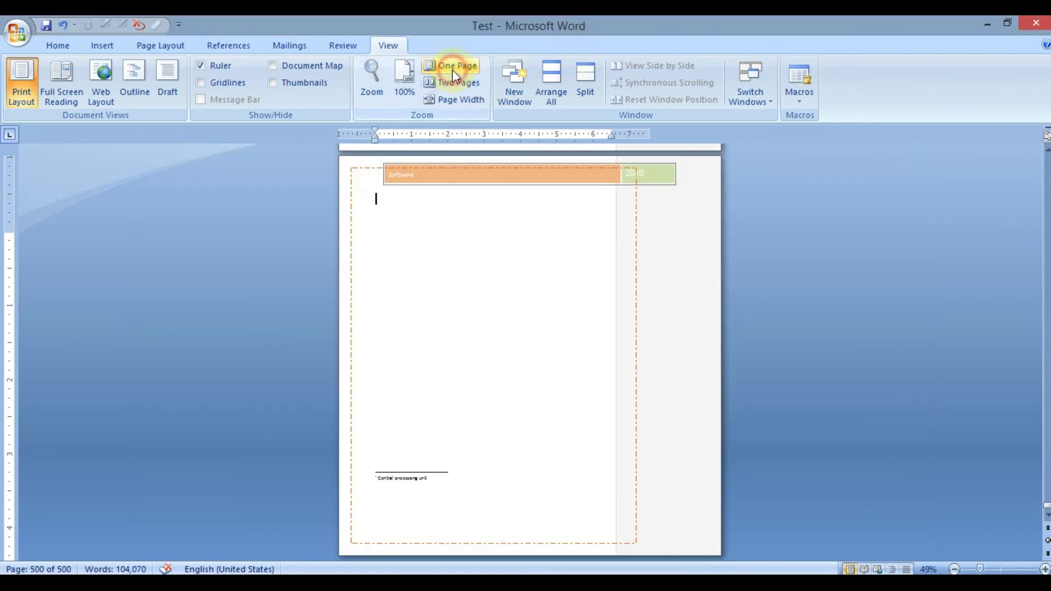
left_click(454, 83)
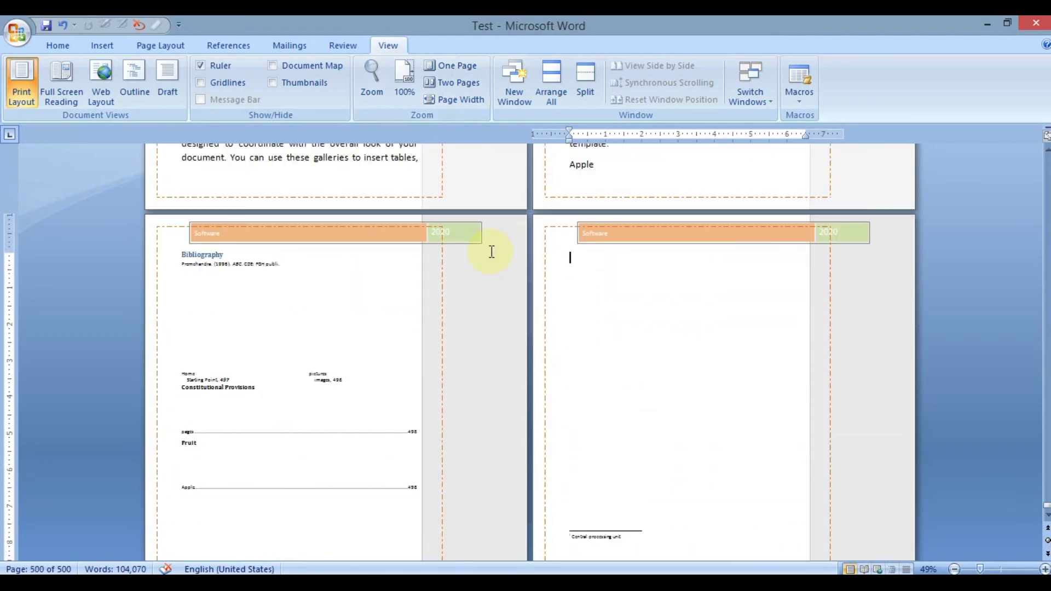
scroll(490, 250, "up", 5)
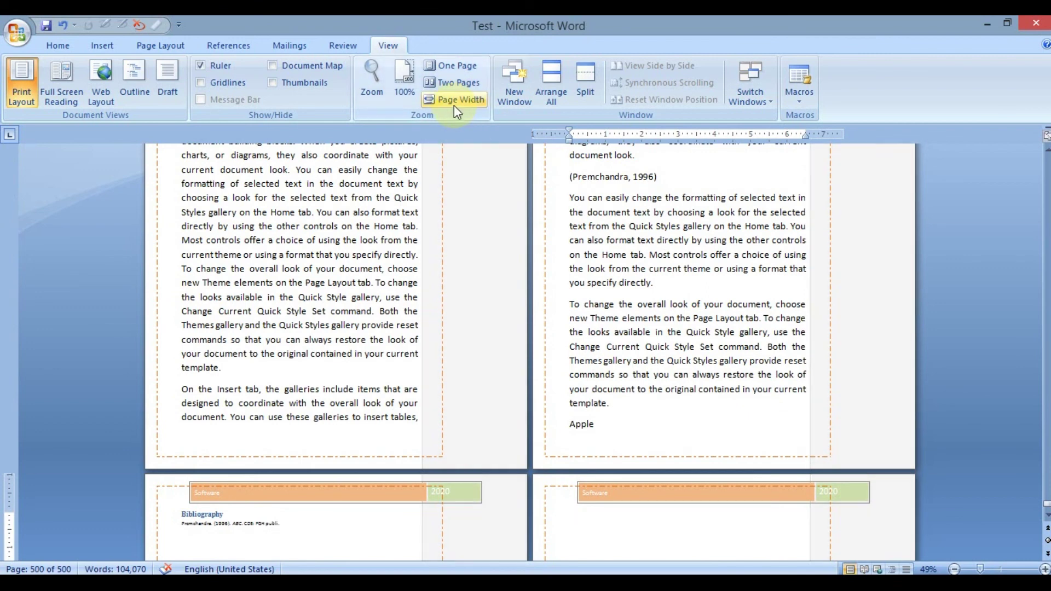
left_click(371, 81)
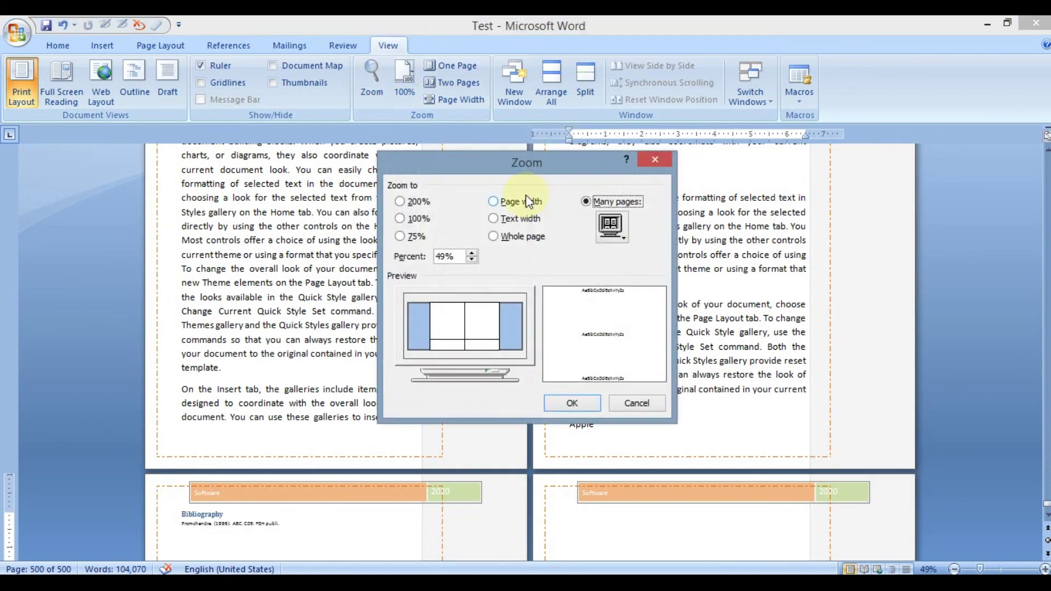
left_click(633, 404)
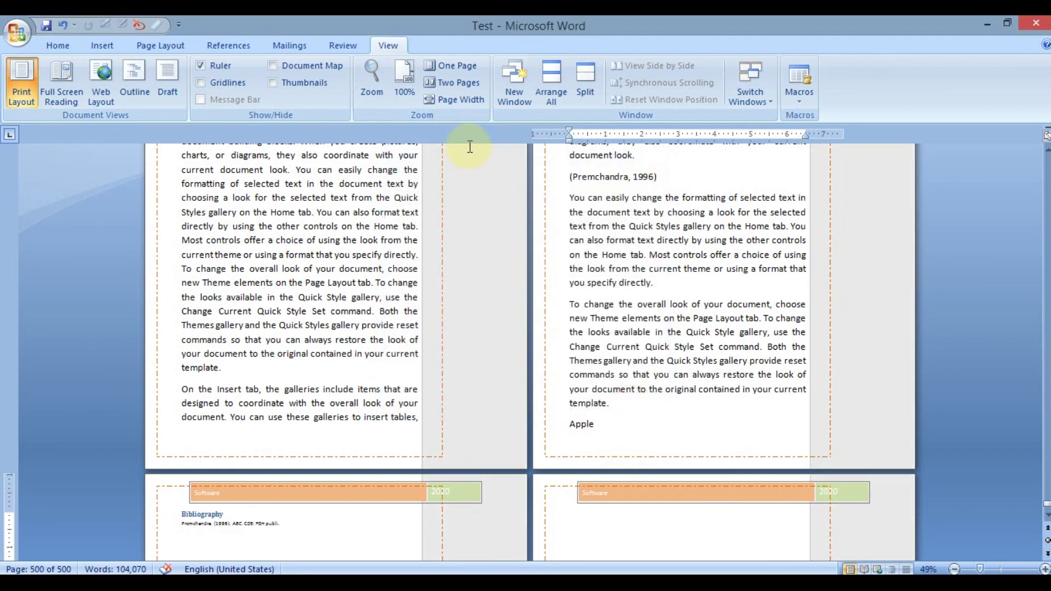
Fit the document to the page width, and place the cursor on the blank line below the Apple entry on page 499.
left_click(458, 100)
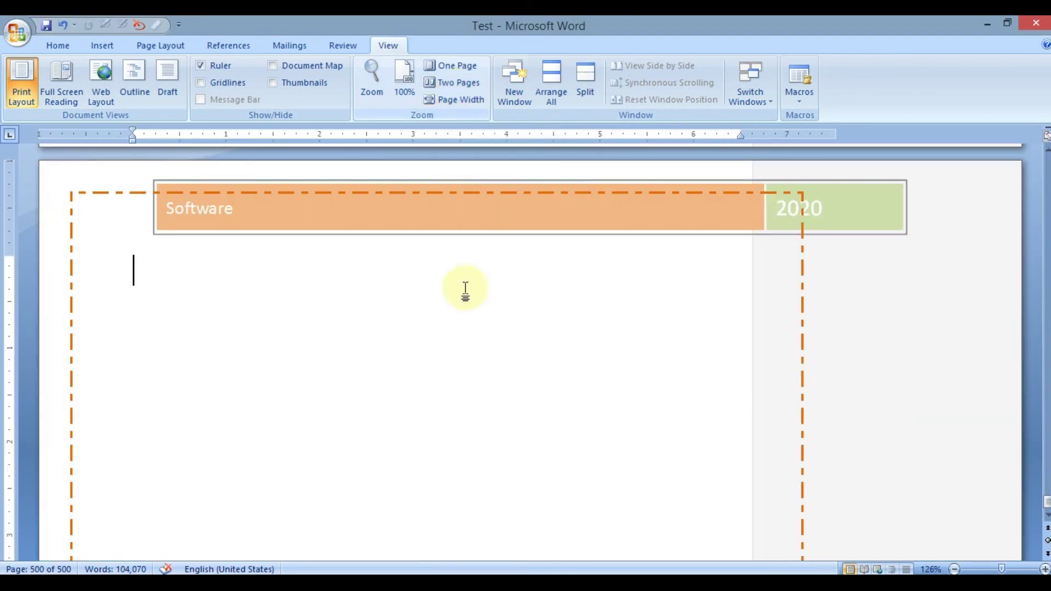
scroll(449, 335, "down", 10)
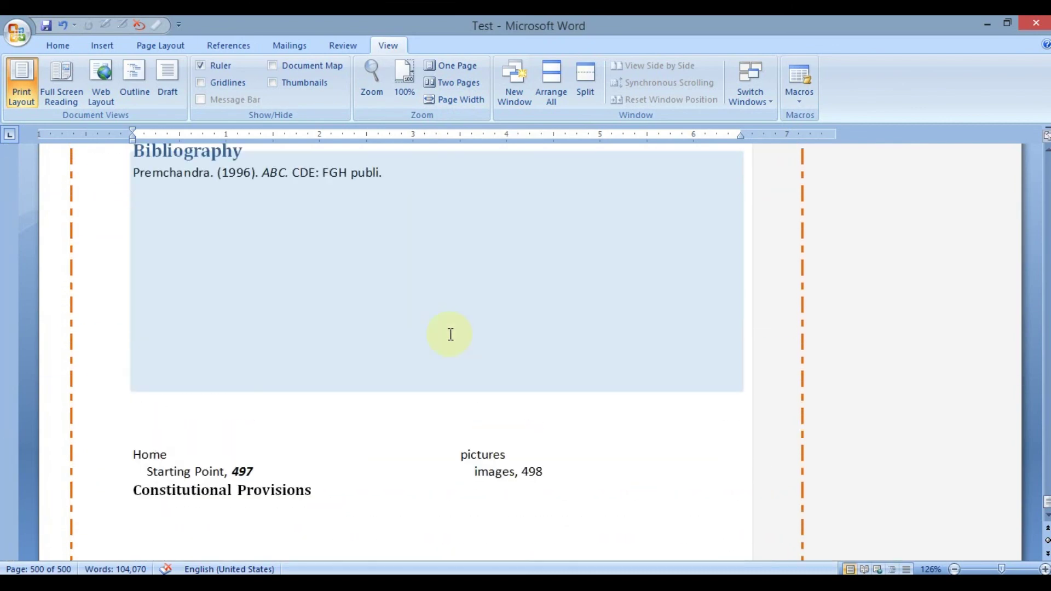
scroll(450, 335, "down", 3)
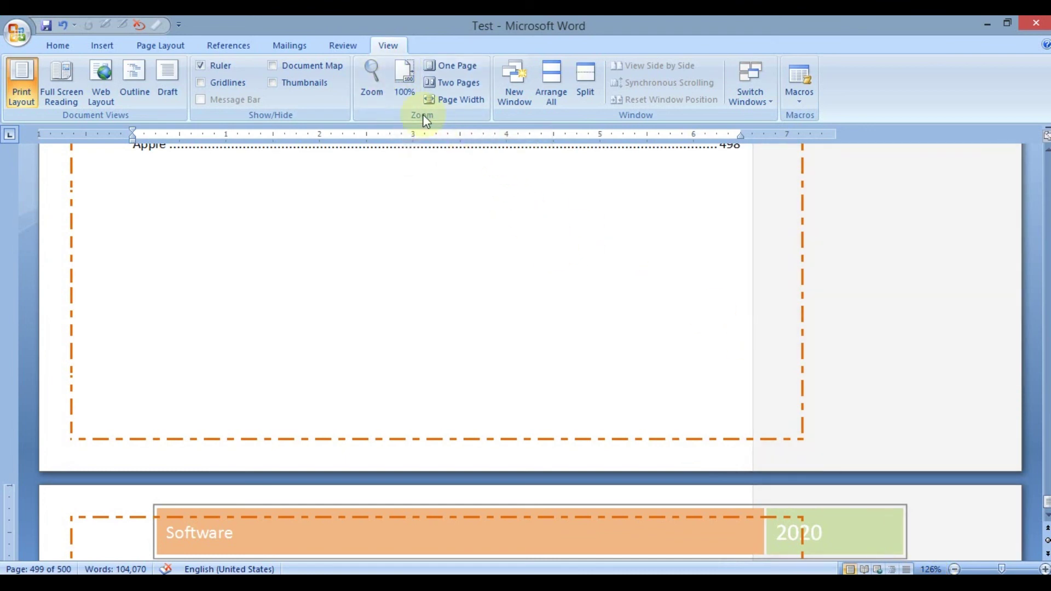
left_click(425, 198)
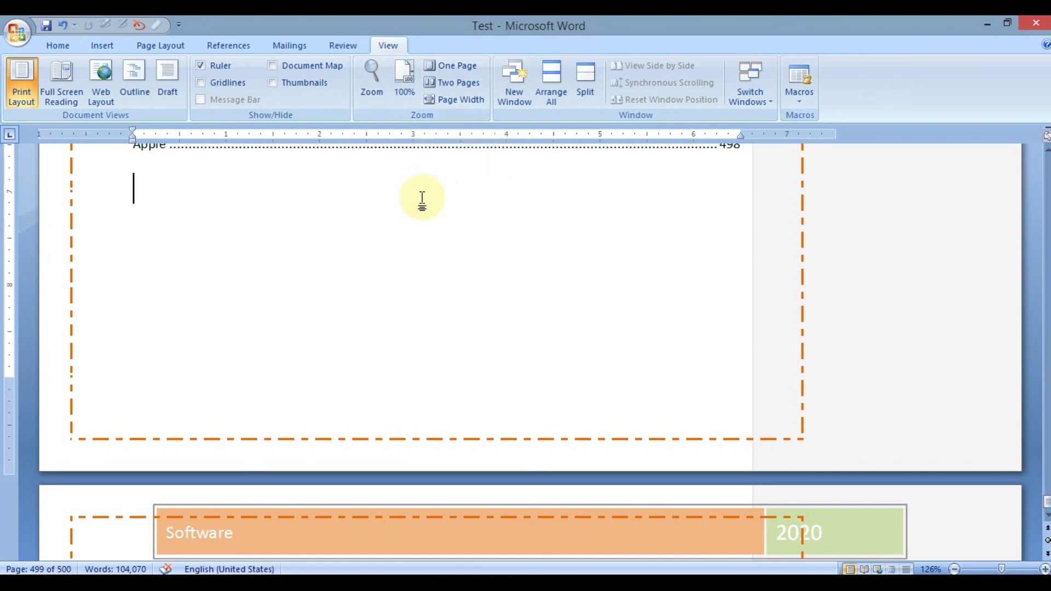